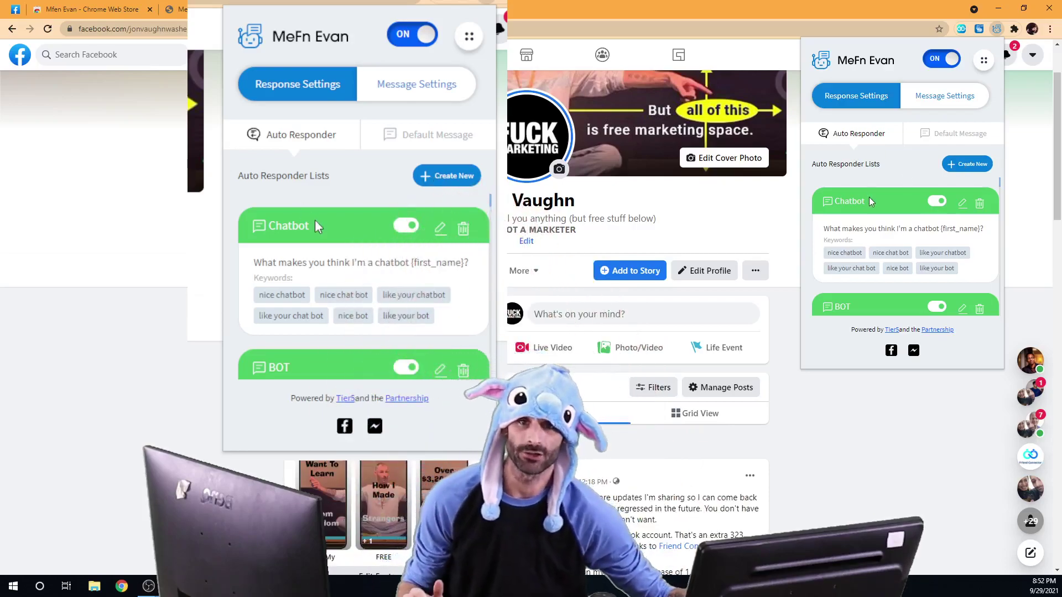
# - Start a new auto responder and name it "Live Demo"
pyautogui.scroll(-1, 871, 215)
pyautogui.scroll(-10, 870, 215)
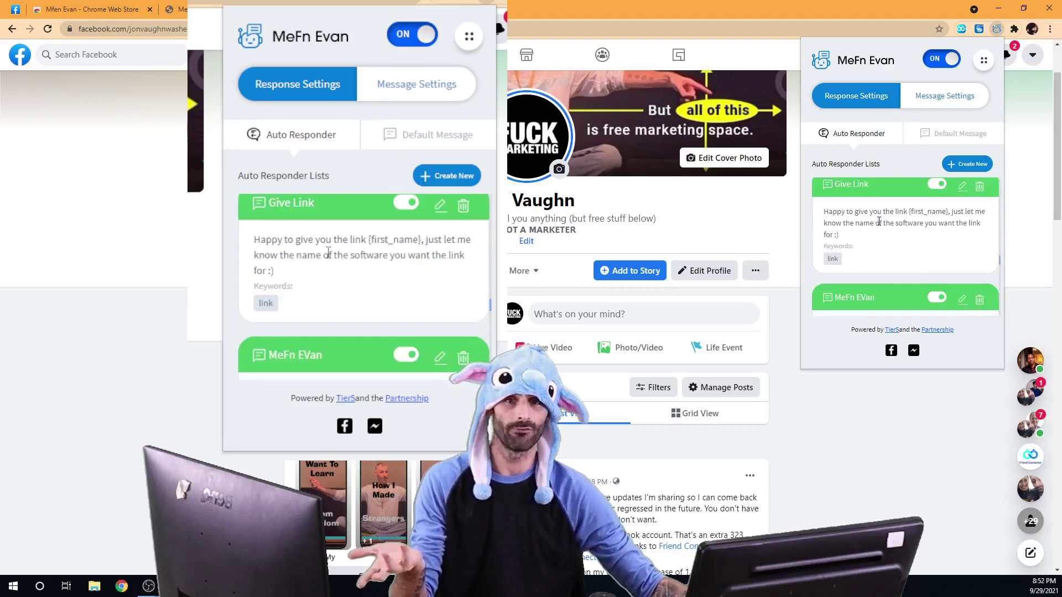
pyautogui.scroll(10, 881, 231)
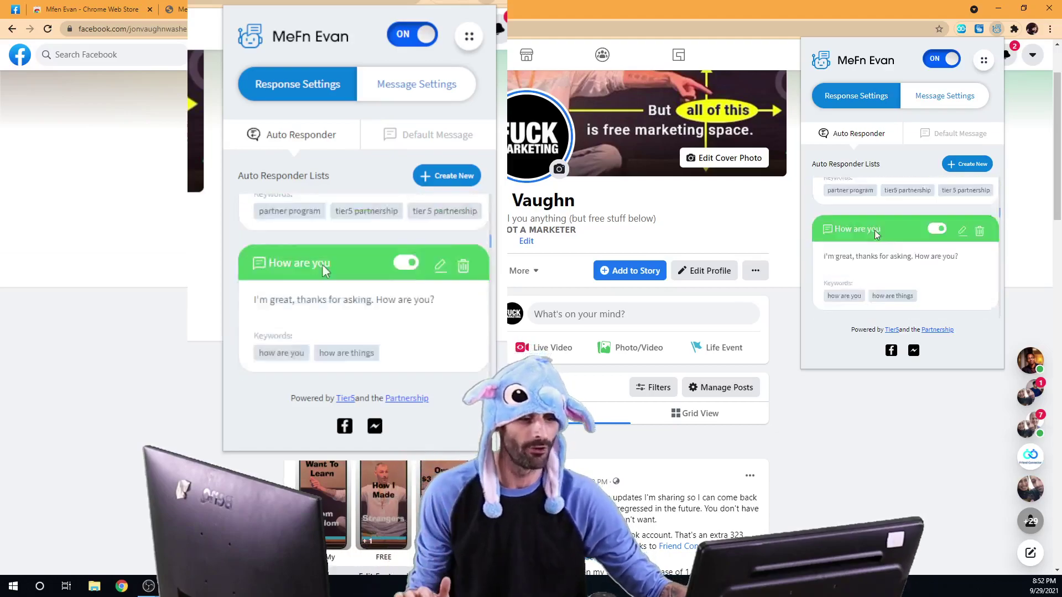
pyautogui.click(967, 165)
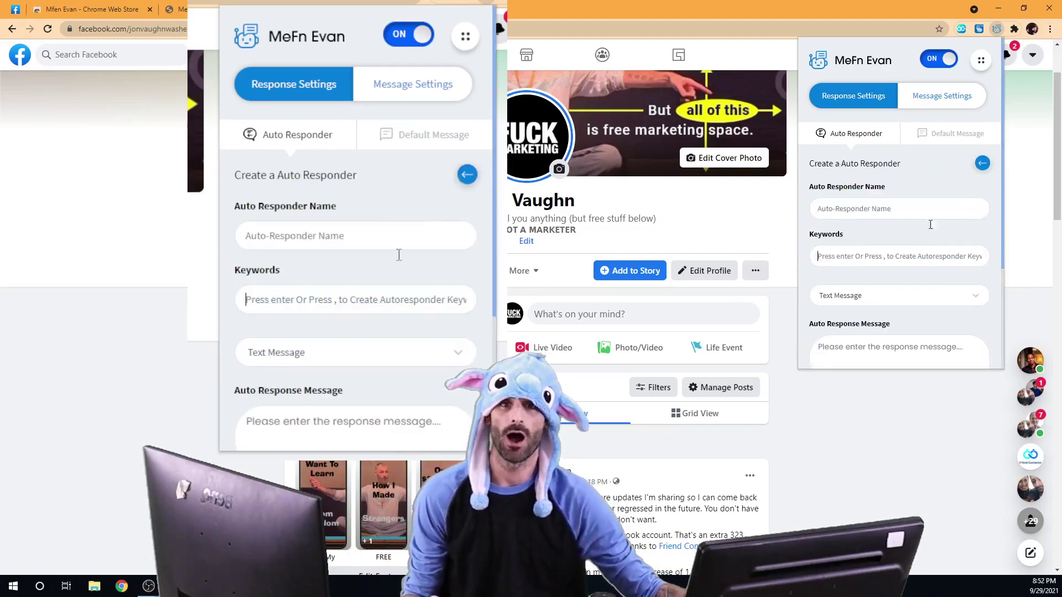
pyautogui.click(861, 207)
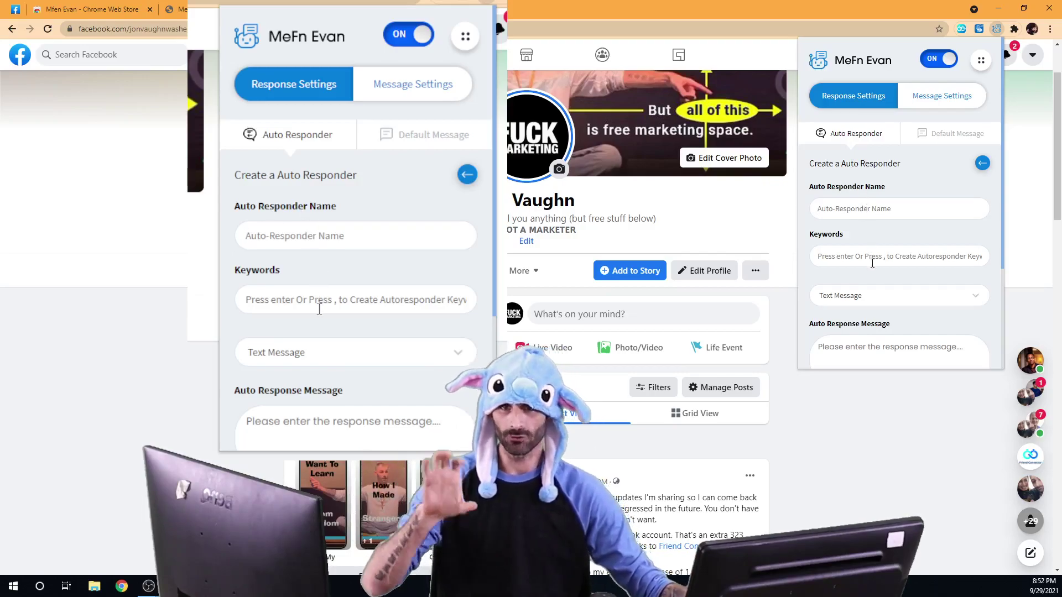
pyautogui.scroll(-2, 873, 263)
pyautogui.scroll(2, 873, 263)
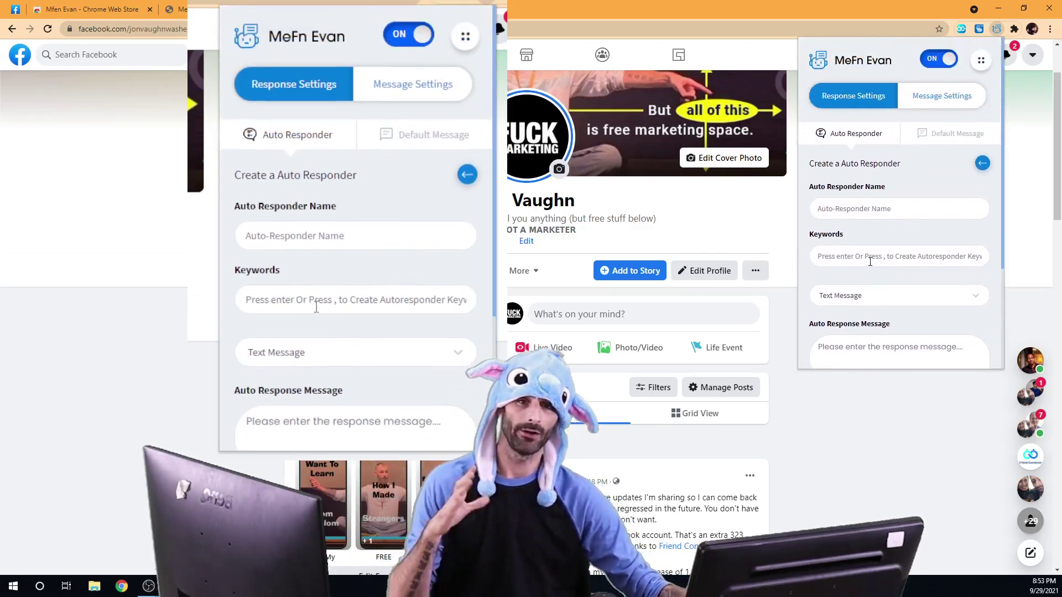
pyautogui.click(866, 216)
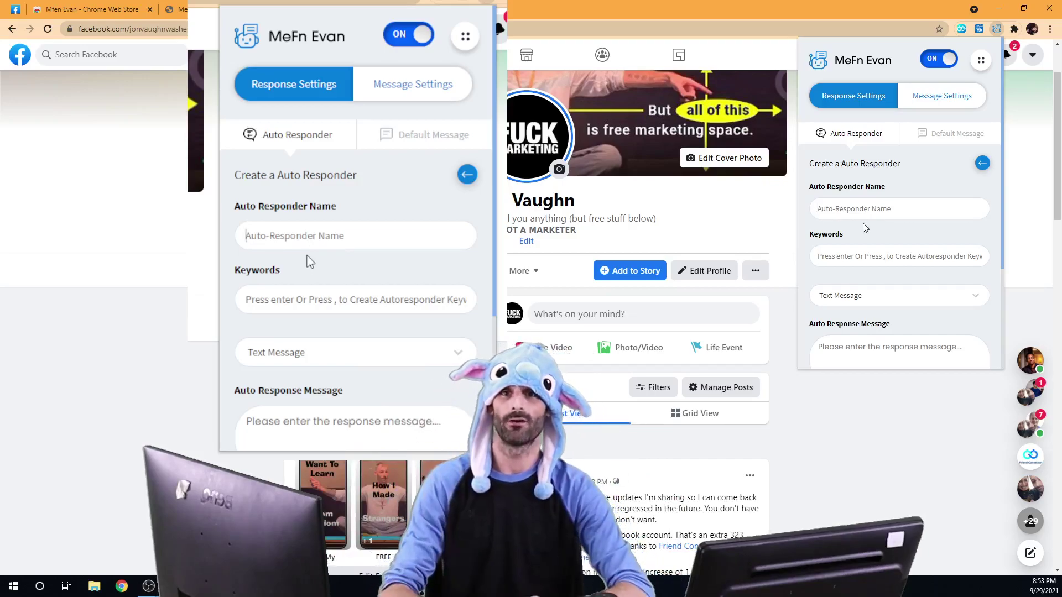
pyautogui.write('LIve Demo')
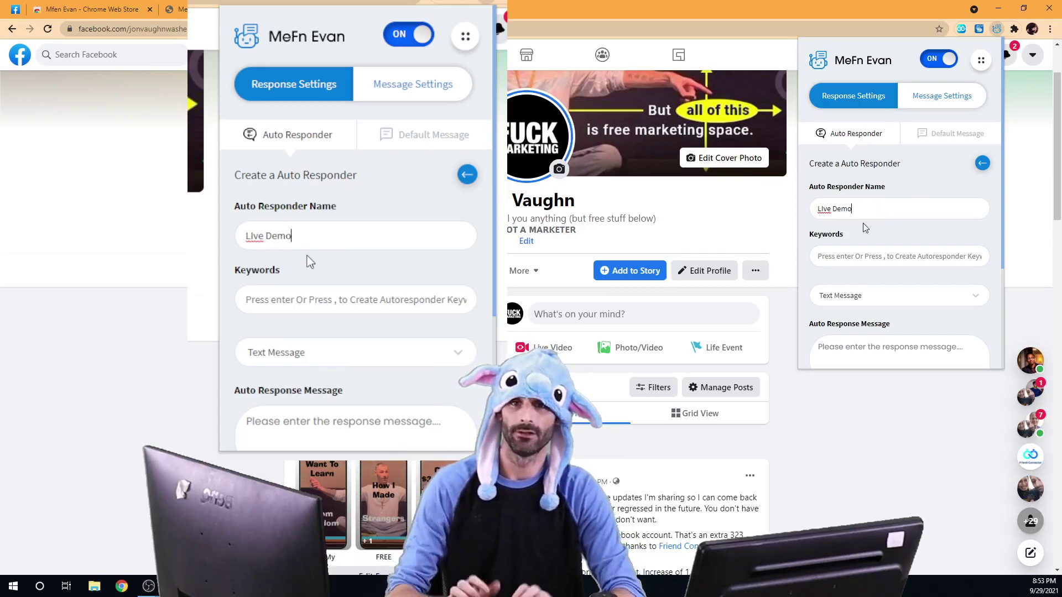
pyautogui.click(252, 235)
pyautogui.write('i')
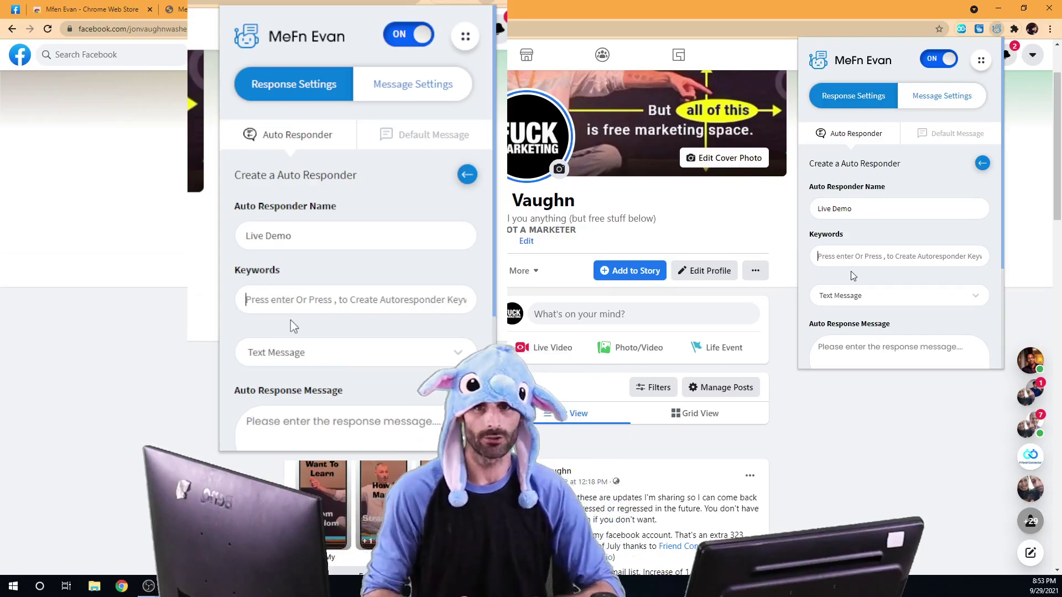
# - Add the keywords "live demo" and "demo live" to the auto responder
pyautogui.write('live demo')
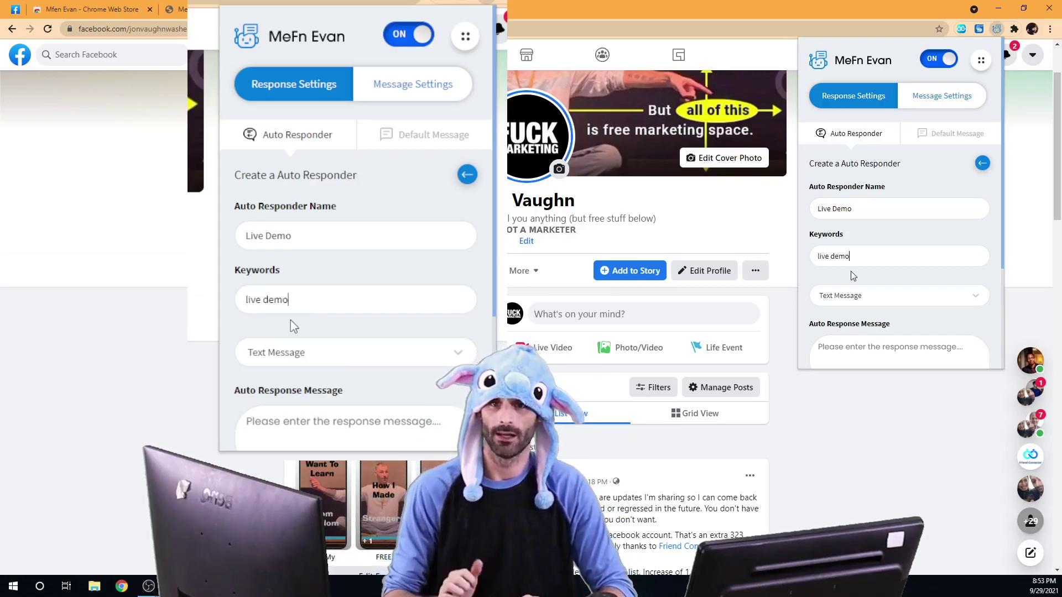
pyautogui.press('Return')
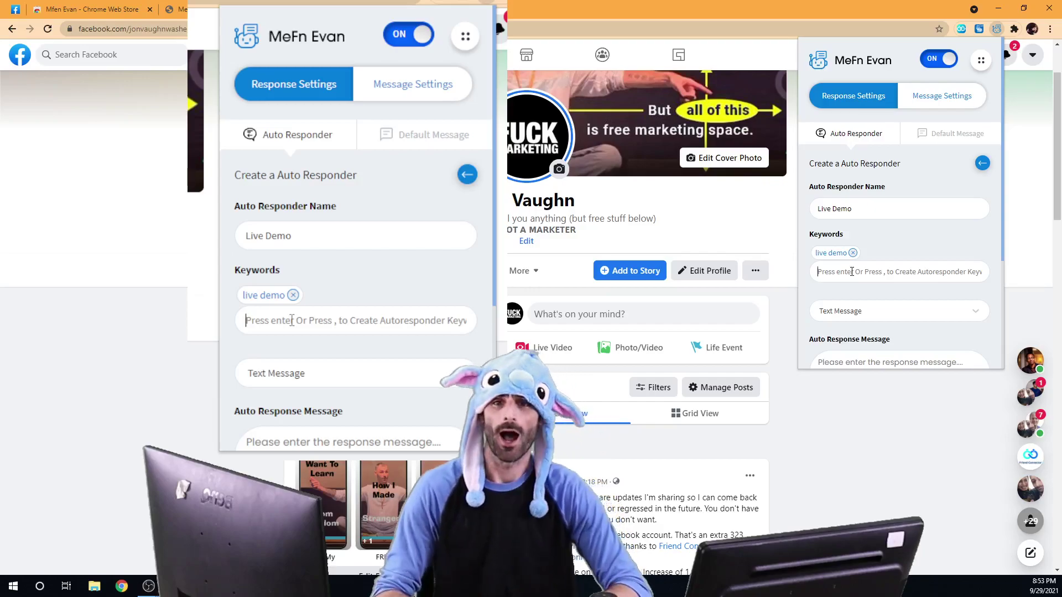
pyautogui.write('demo live')
pyautogui.press('Return')
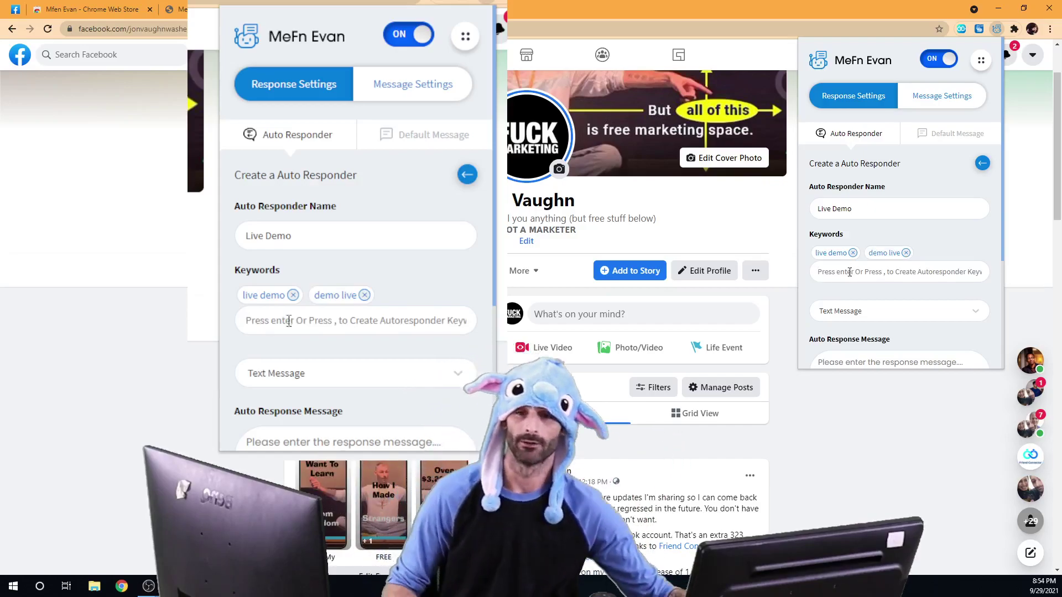
# - Switch the response type to Message Group and return it to Text Message
pyautogui.scroll(-3, 861, 270)
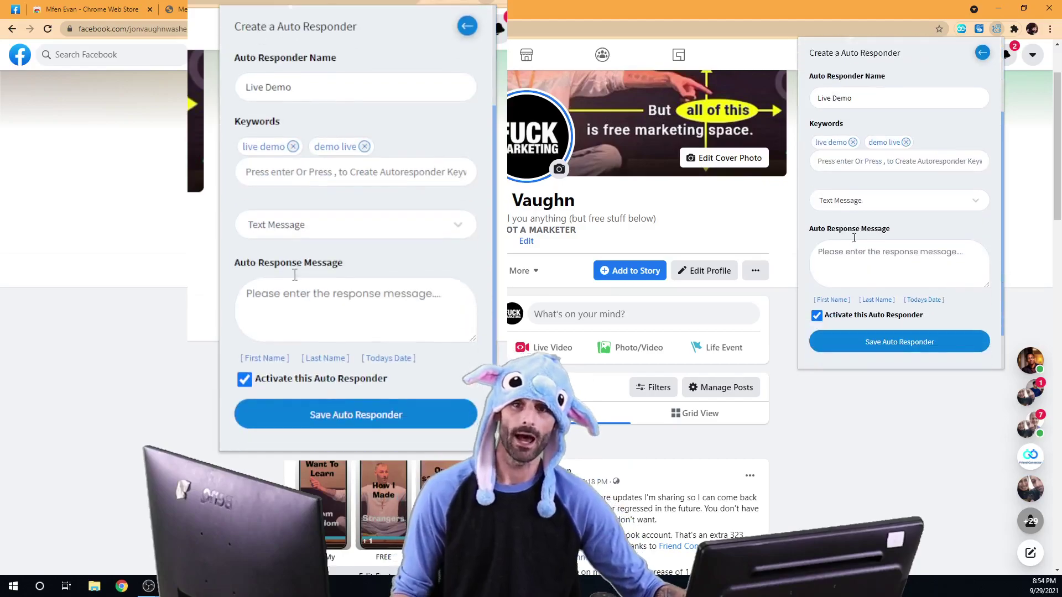
pyautogui.click(860, 203)
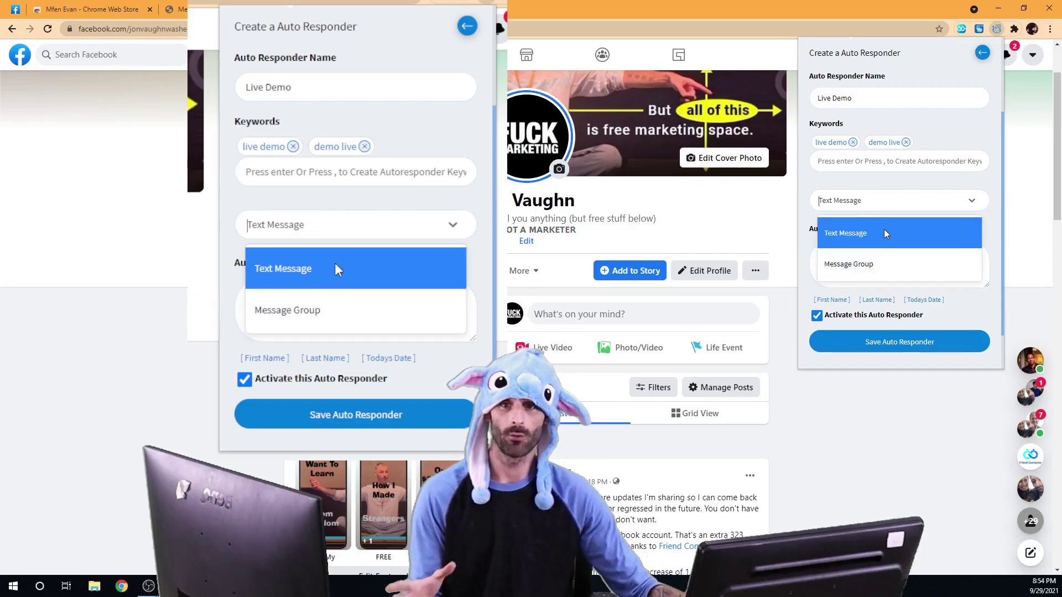
pyautogui.click(872, 264)
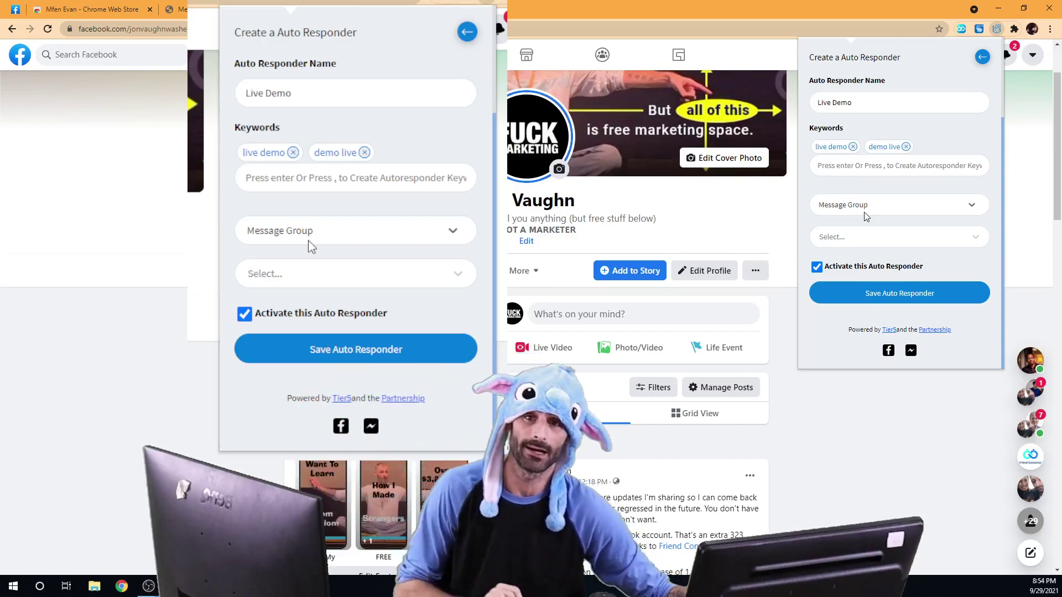
pyautogui.click(863, 217)
pyautogui.click(868, 233)
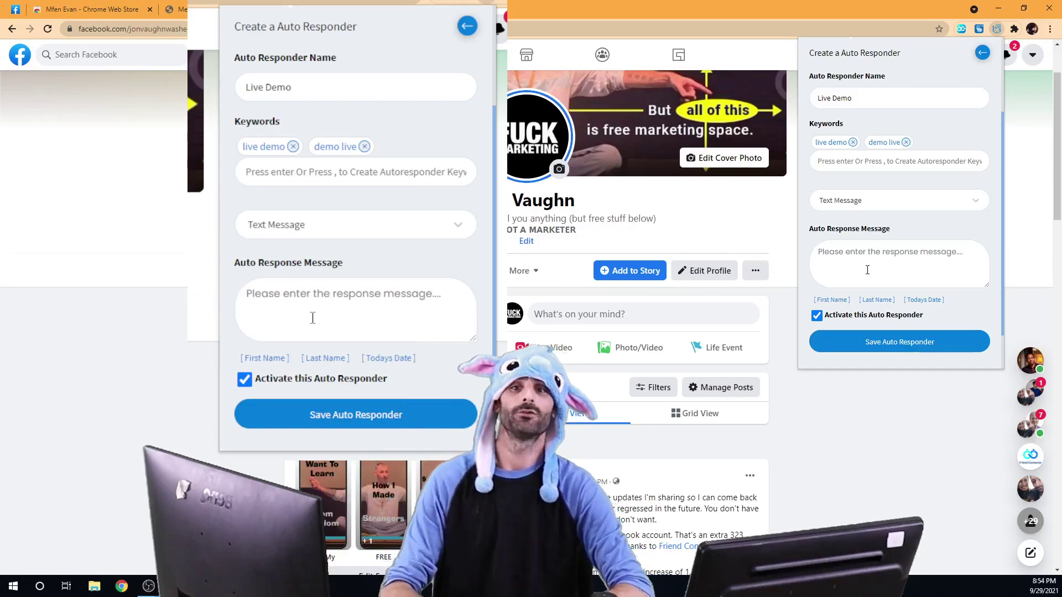
# - Write the response message "Hey {first_name} thanks a fucking for helping me on my live demo :)", inserting the first-name placeholder
pyautogui.write('HEy')
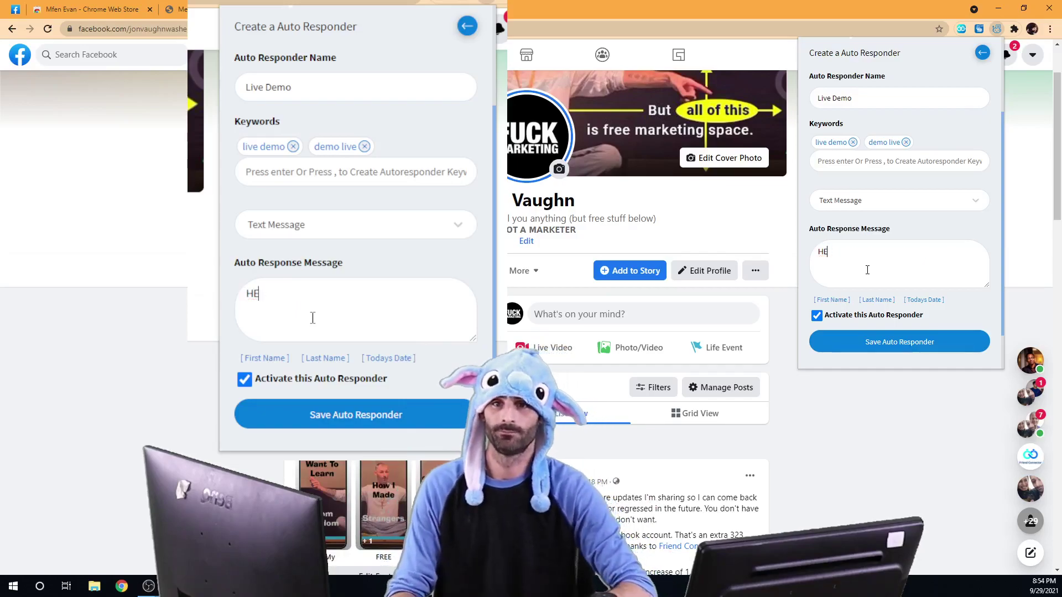
pyautogui.click(831, 299)
pyautogui.write('thanks a fucking')
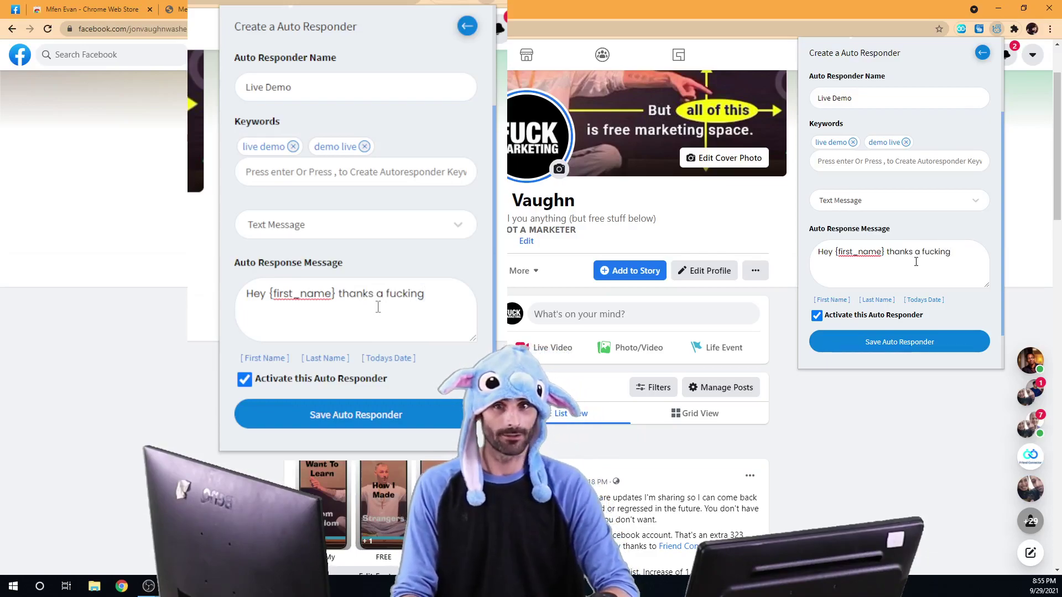
pyautogui.write(' for helping m')
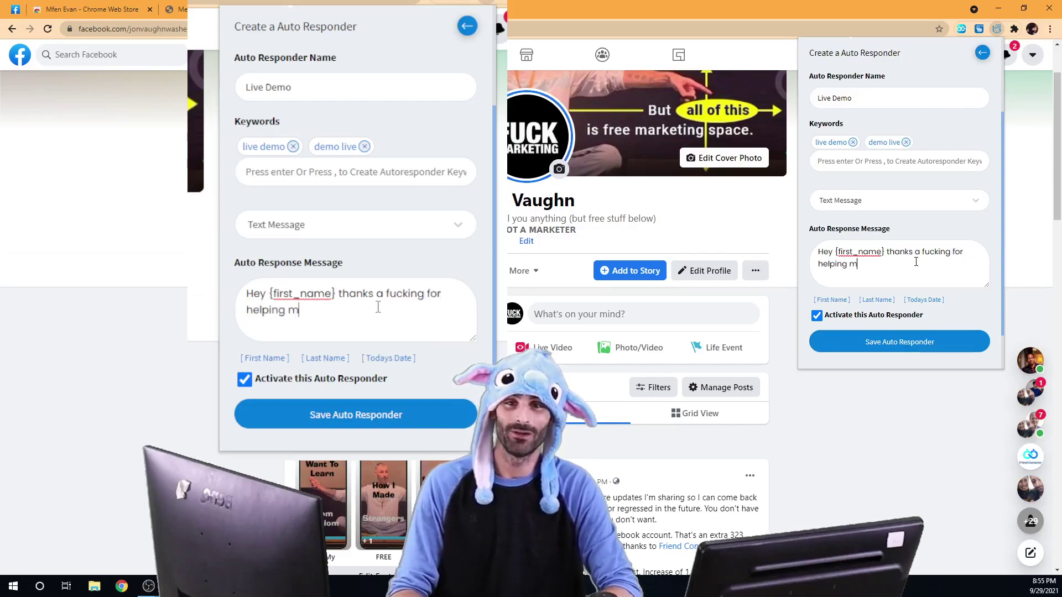
pyautogui.write('e on my live demo :)')
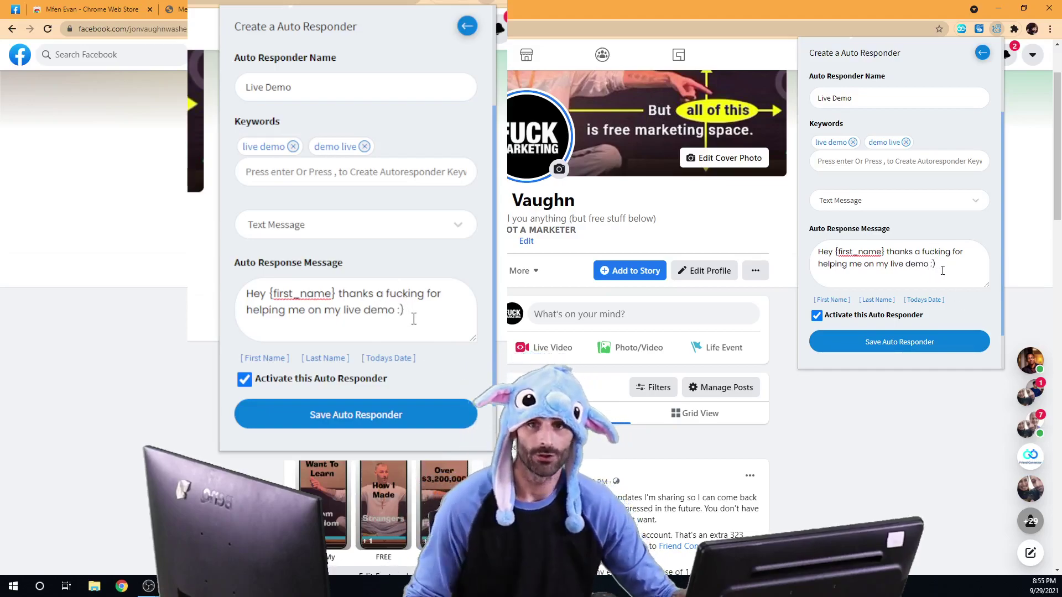
# - Insert "on" and the today's-date placeholder before the smiley in the response message and save the auto responder
pyautogui.moveTo(937, 266); pyautogui.dragTo(823, 253)
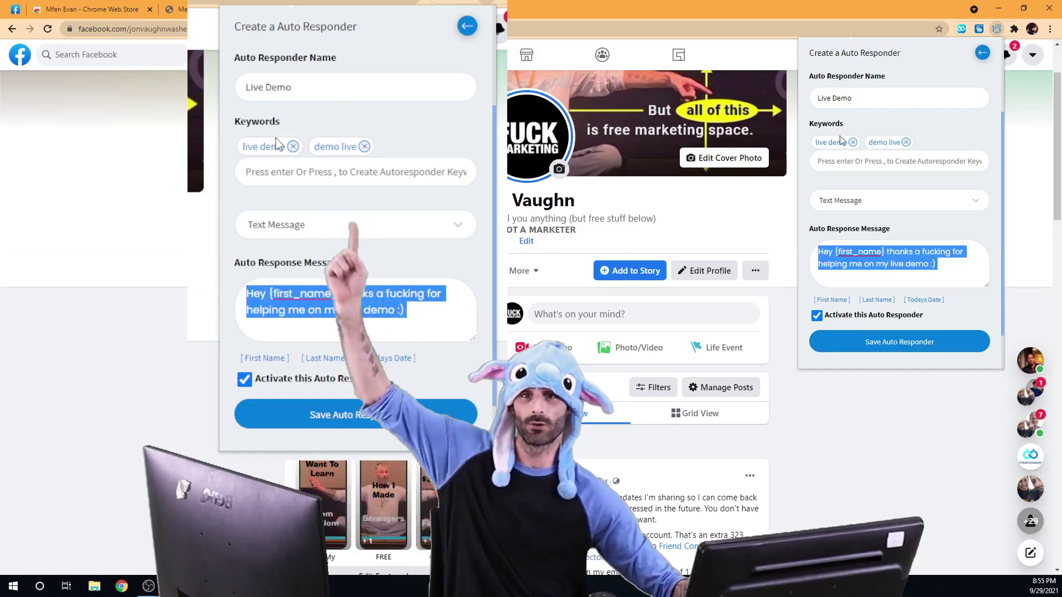
pyautogui.scroll(2, 827, 160)
pyautogui.scroll(-1, 826, 166)
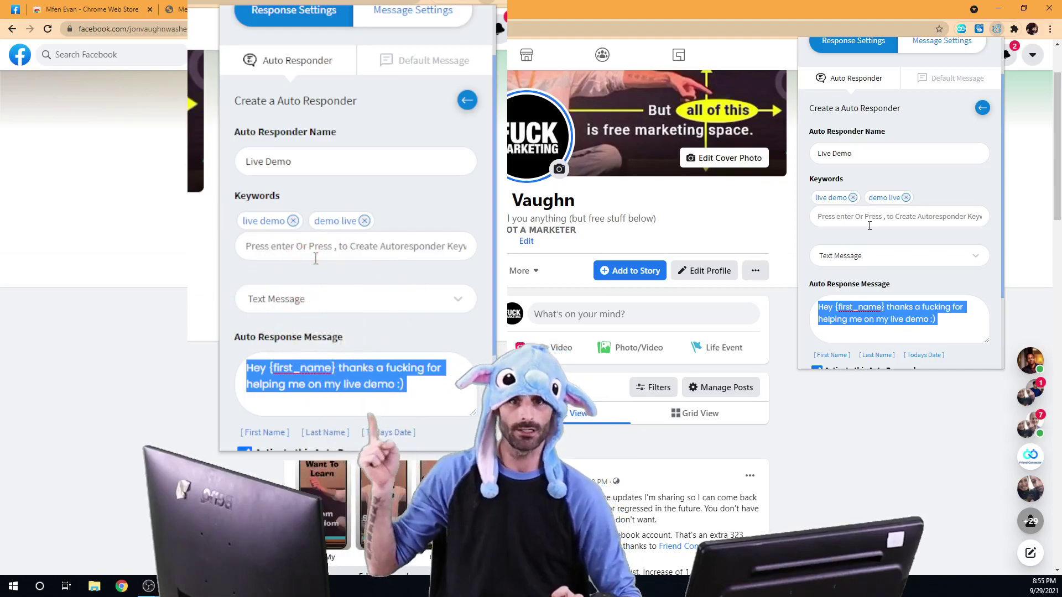
pyautogui.click(938, 322)
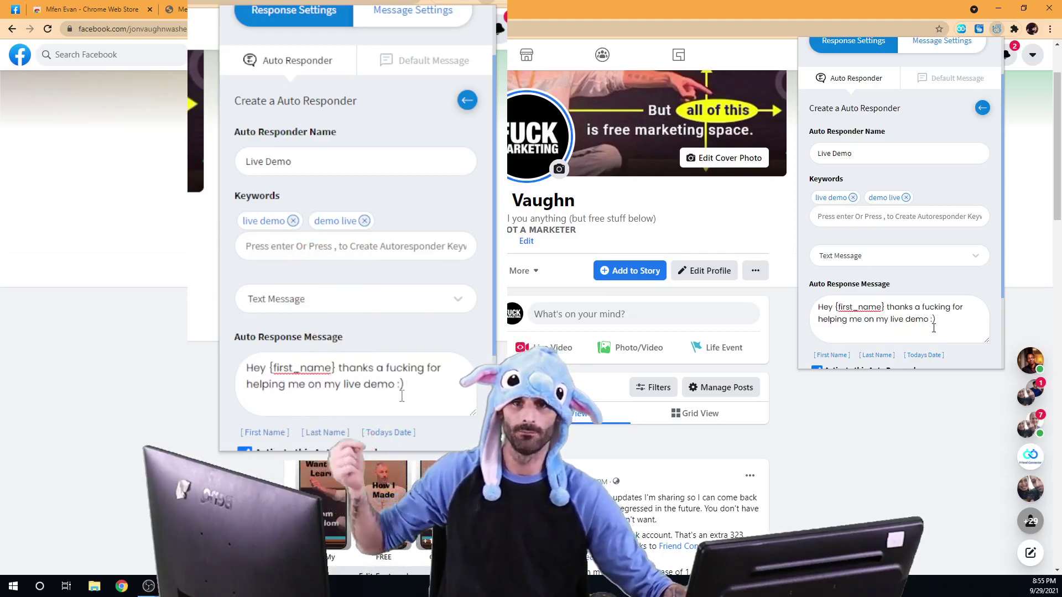
pyautogui.click(930, 322)
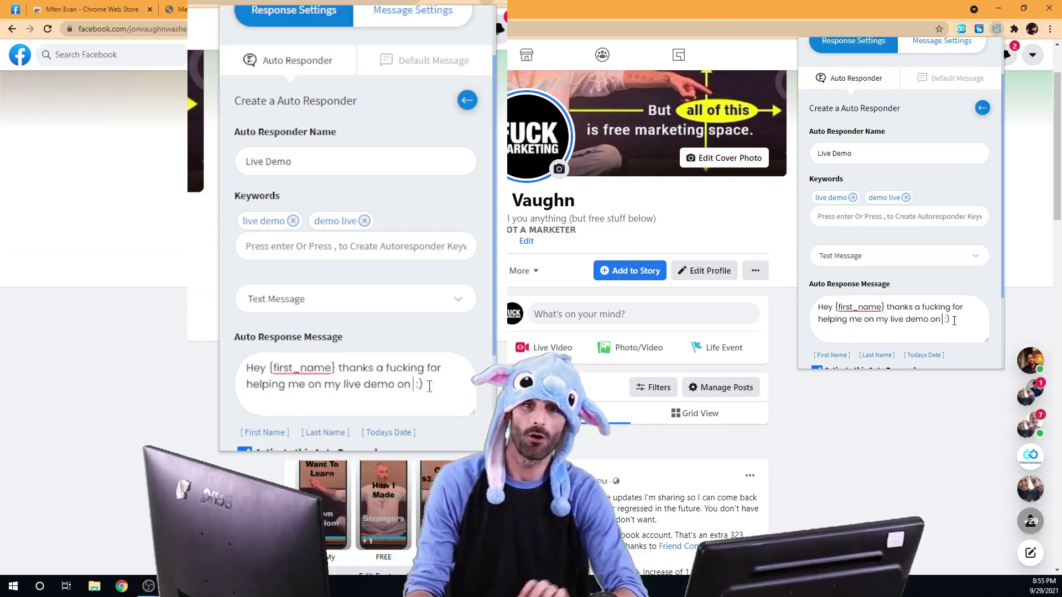
pyautogui.click(389, 434)
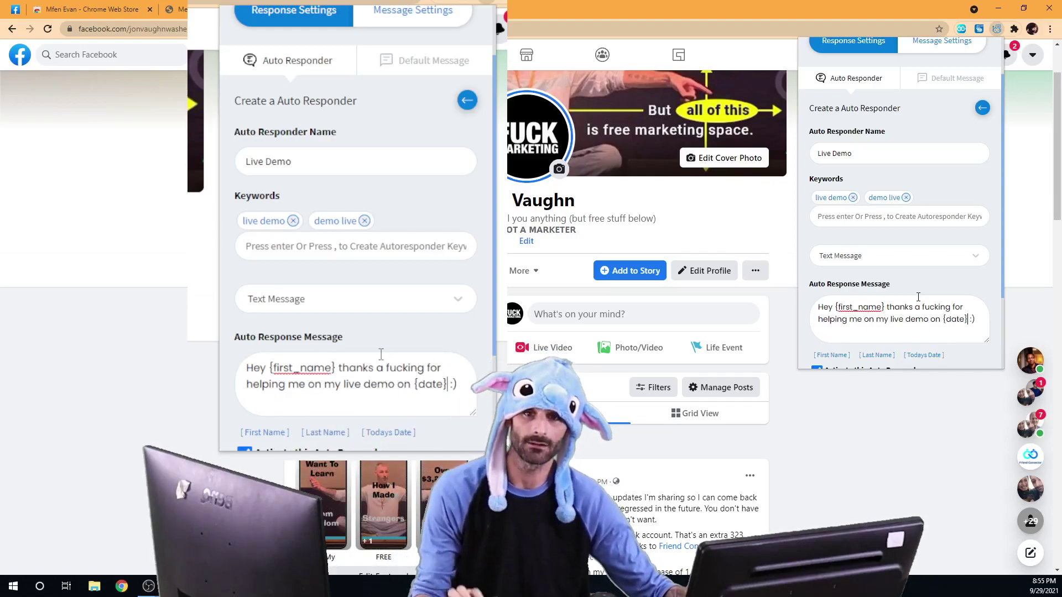
pyautogui.scroll(-3, 401, 354)
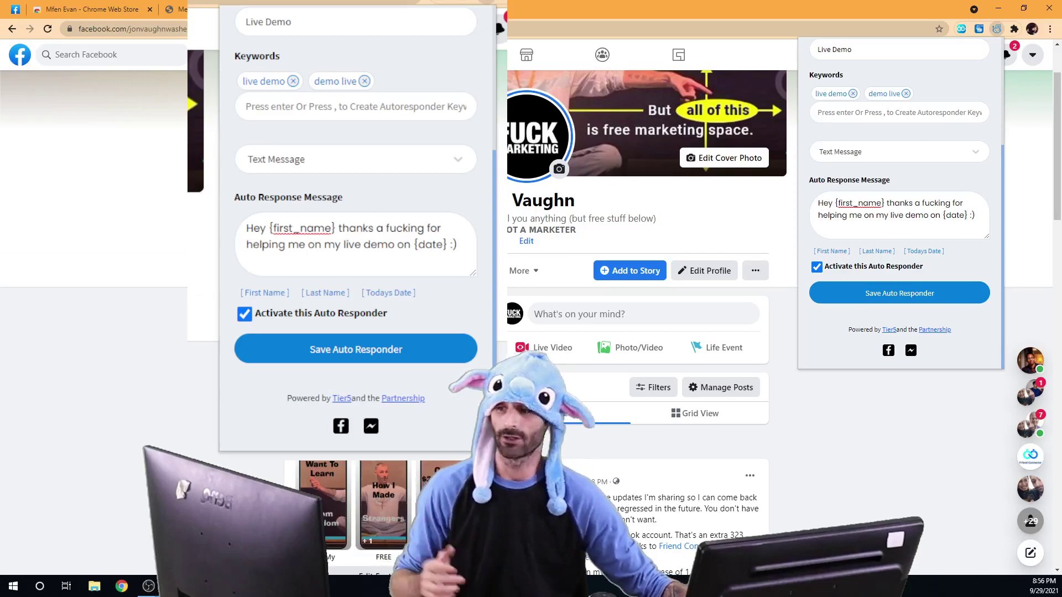
pyautogui.click(343, 355)
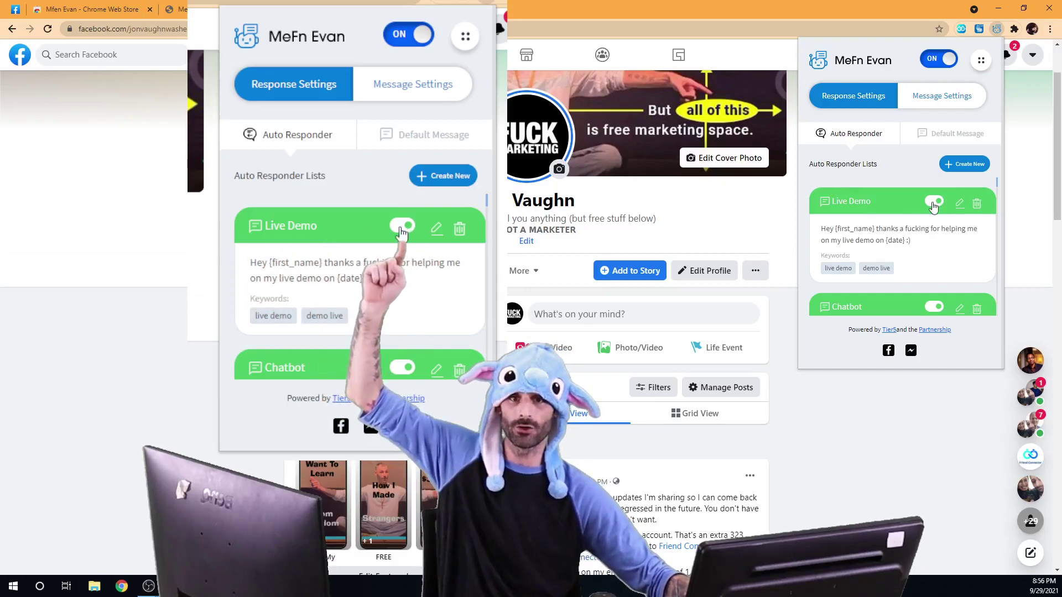
# - Toggle the Live Demo auto responder off and back on, leaving it active
pyautogui.click(932, 203)
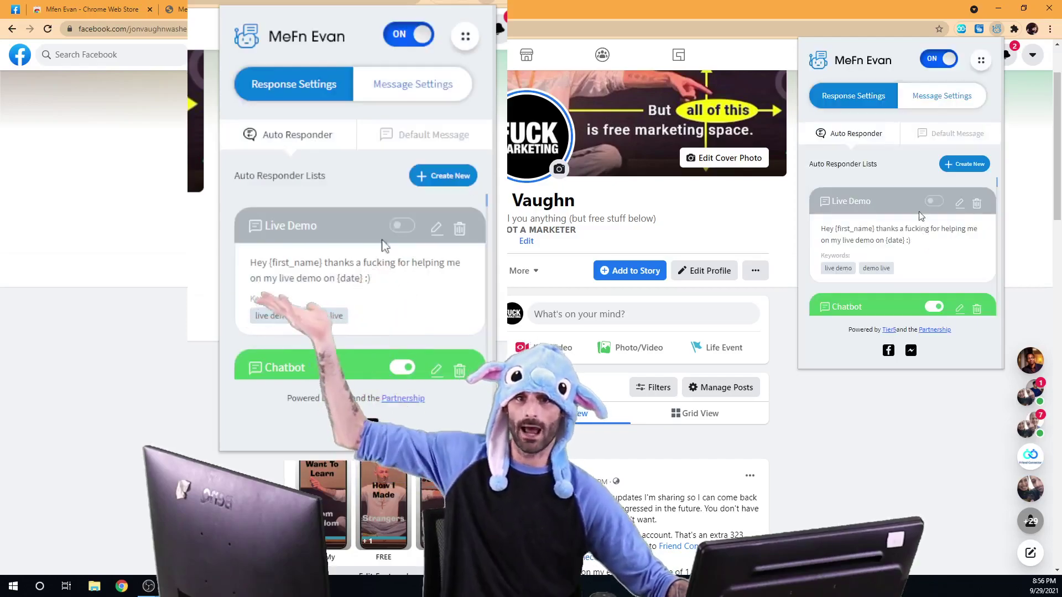
pyautogui.click(410, 227)
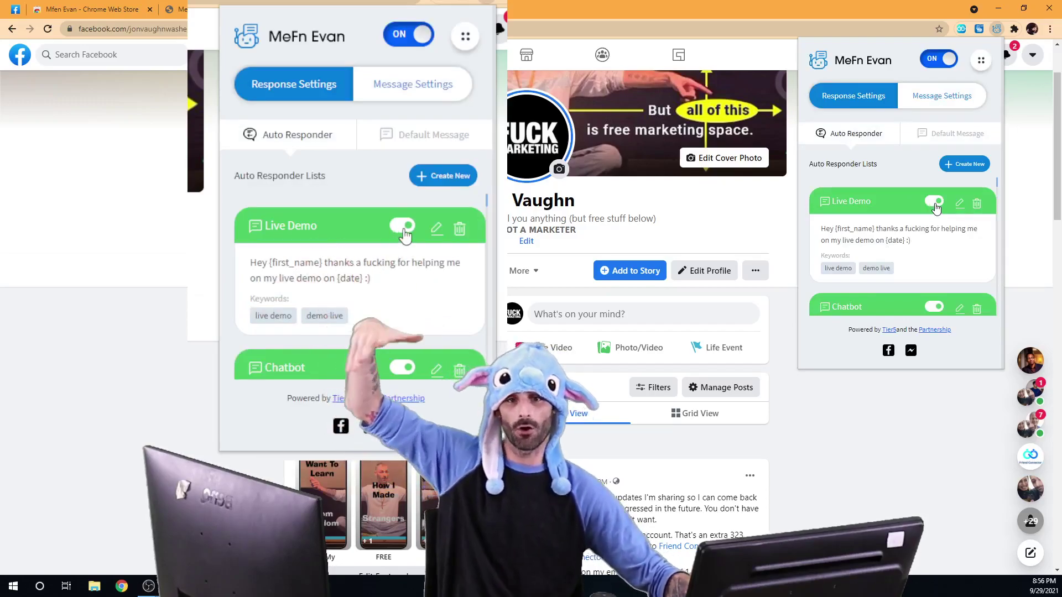
pyautogui.click(405, 235)
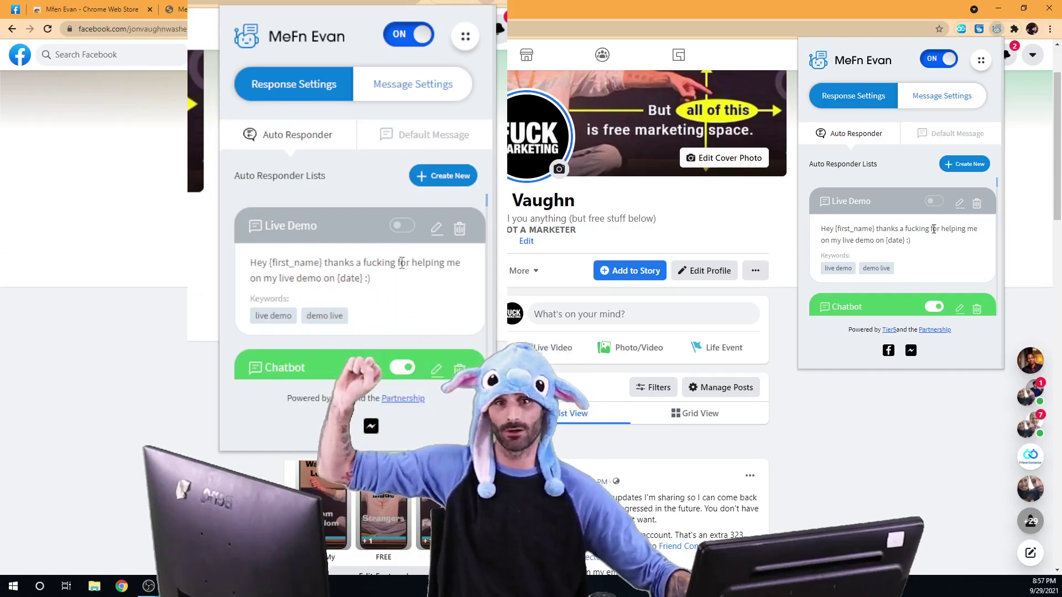
pyautogui.click(936, 202)
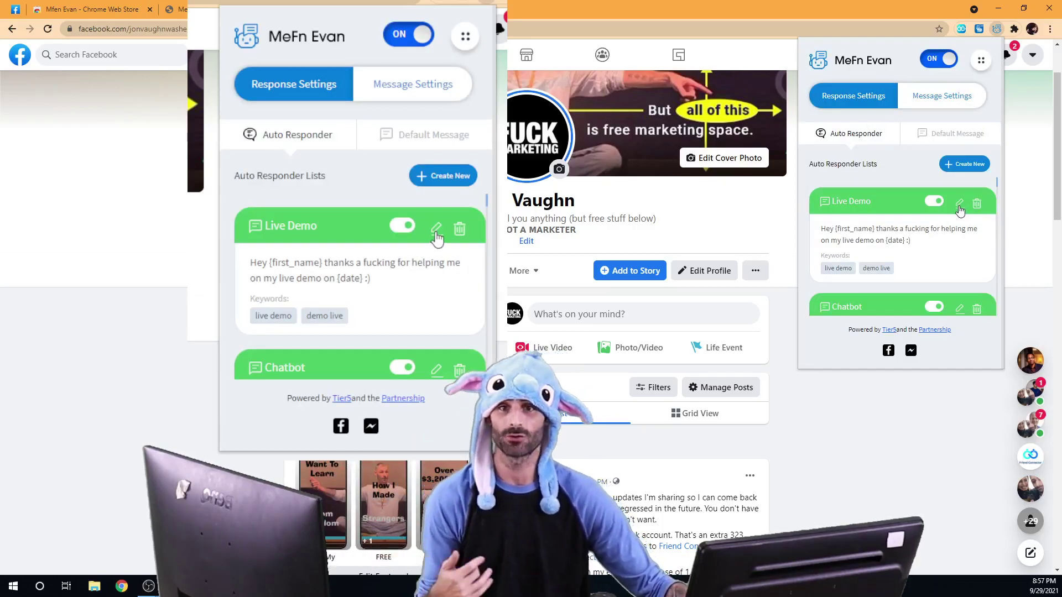
# - Open the Live Demo auto responder for editing, review its settings and return to the list without changes
pyautogui.click(959, 205)
pyautogui.scroll(-3, 926, 212)
pyautogui.scroll(3, 929, 213)
pyautogui.scroll(-3, 932, 215)
pyautogui.scroll(3, 934, 216)
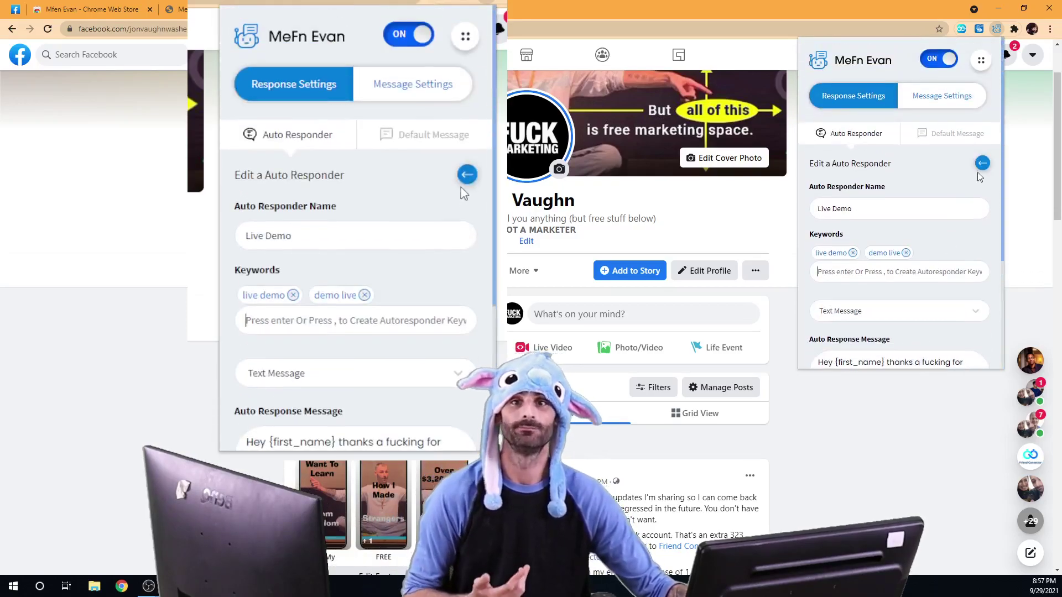
pyautogui.click(979, 165)
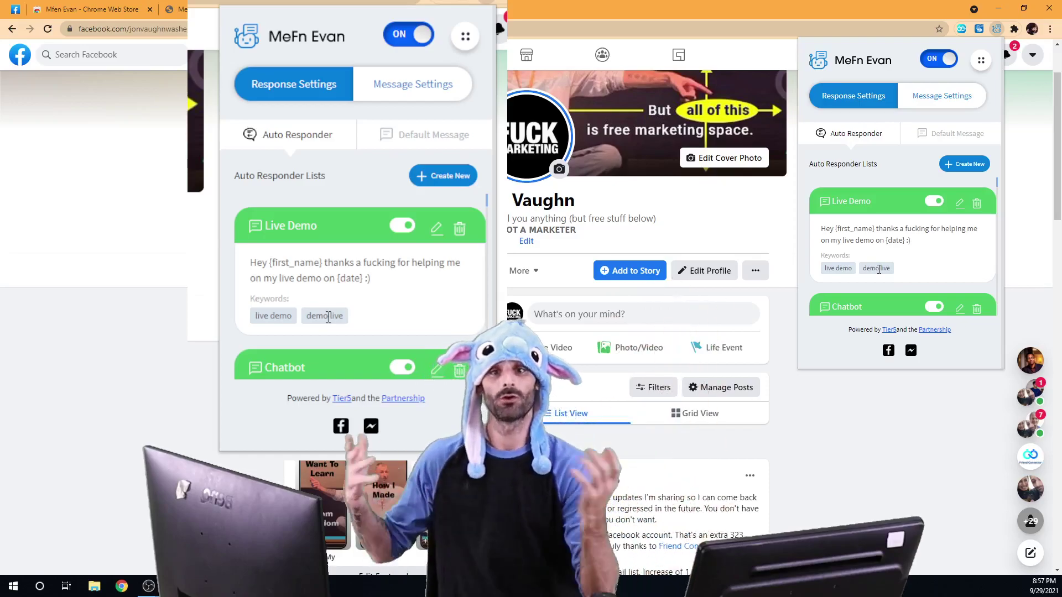
# - Close the extension popup and check the recent Messenger chats and Facebook notifications
pyautogui.click(815, 405)
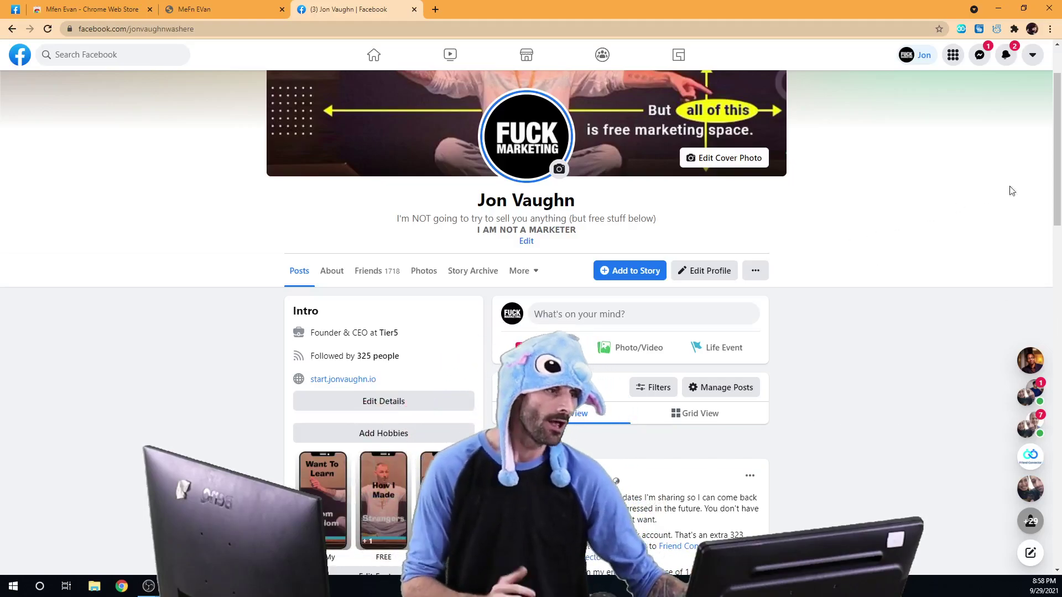
pyautogui.click(979, 56)
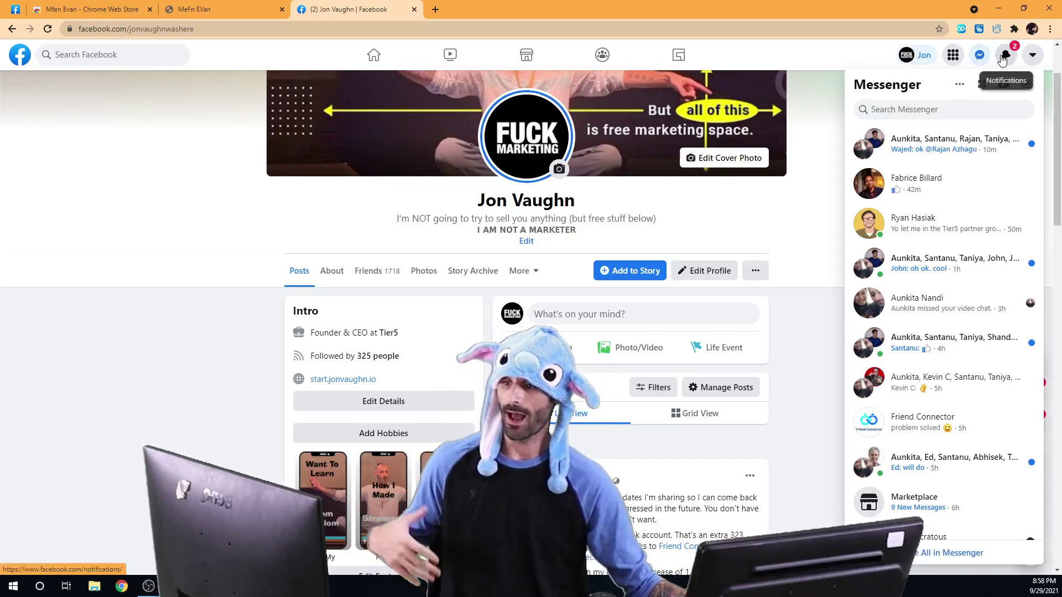
pyautogui.click(1002, 59)
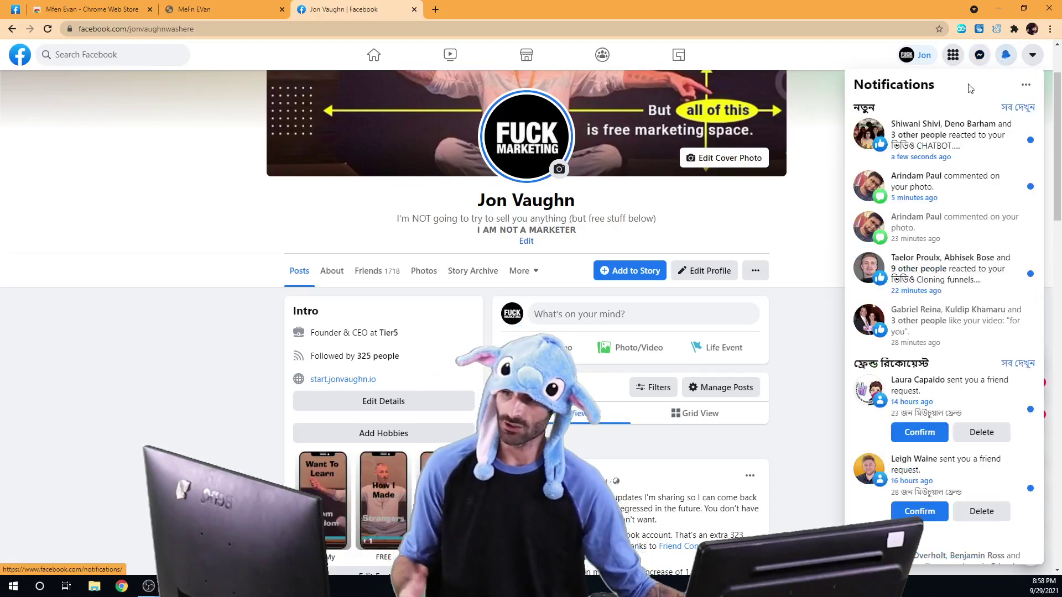
# - Dismiss the notifications and open the newest Messenger conversation containing the automatic live demo reply
pyautogui.click(839, 201)
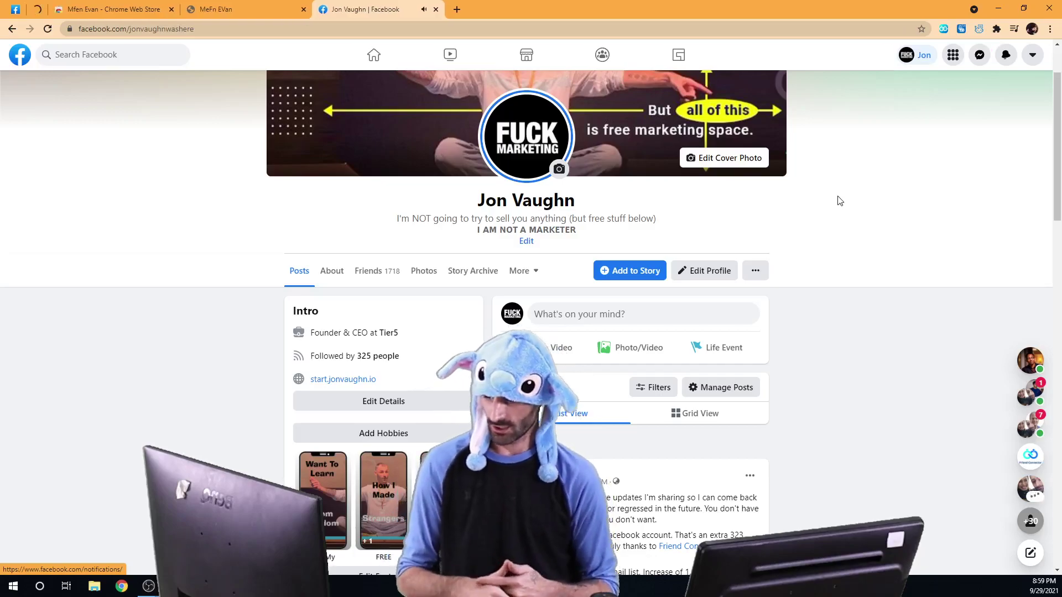
pyautogui.click(980, 56)
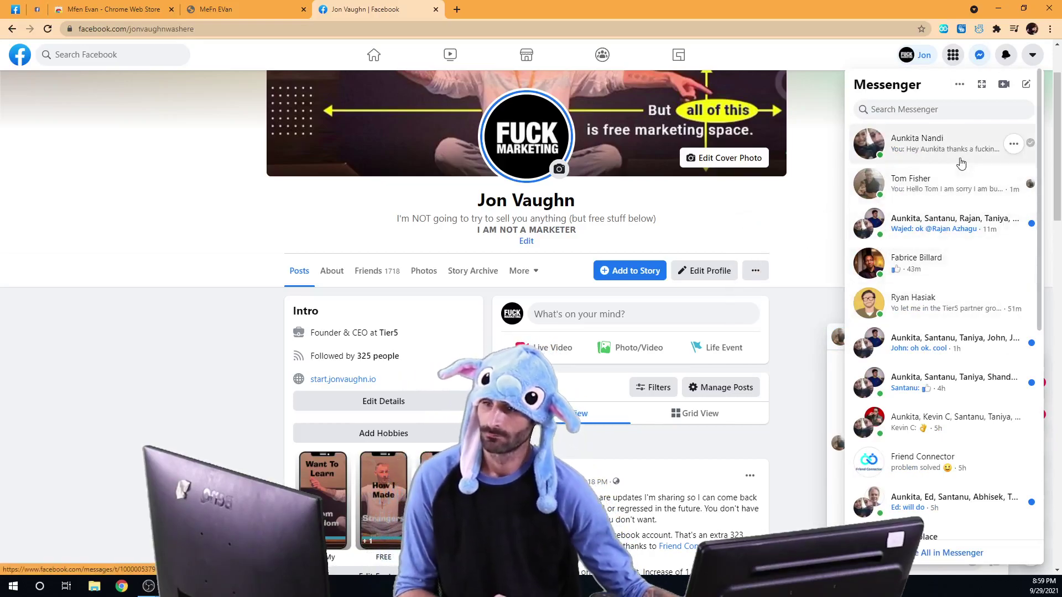
pyautogui.click(964, 152)
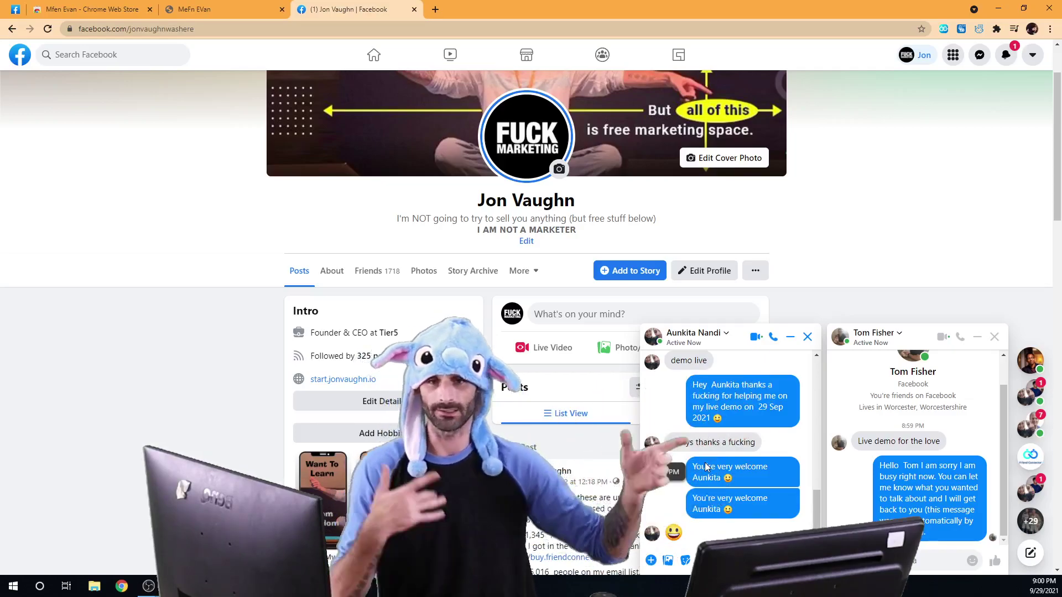
# - Open the MeFn Evan extension and check the keywords of the Thank you auto responder
pyautogui.click(979, 29)
pyautogui.scroll(-6, 875, 227)
pyautogui.scroll(-5, 880, 216)
pyautogui.scroll(-6, 878, 218)
pyautogui.scroll(-6, 877, 220)
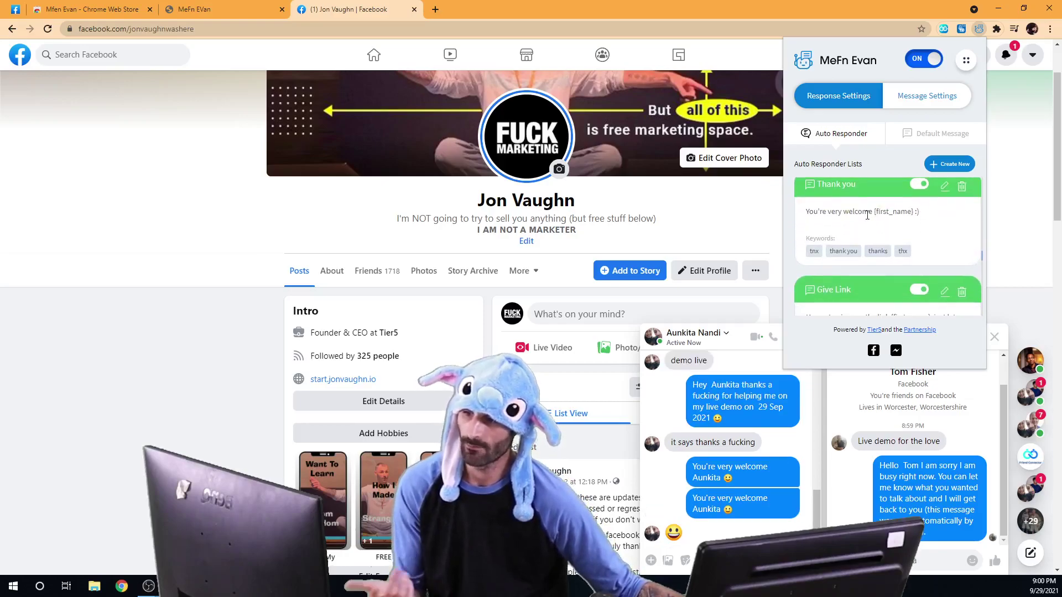
pyautogui.scroll(1, 867, 215)
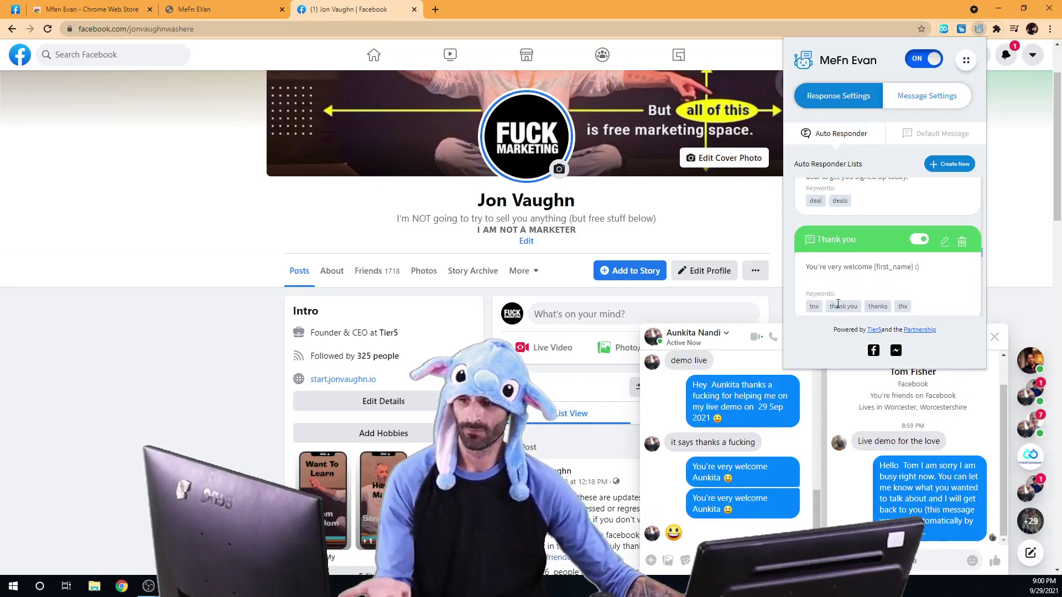
pyautogui.moveTo(807, 305); pyautogui.dragTo(852, 306)
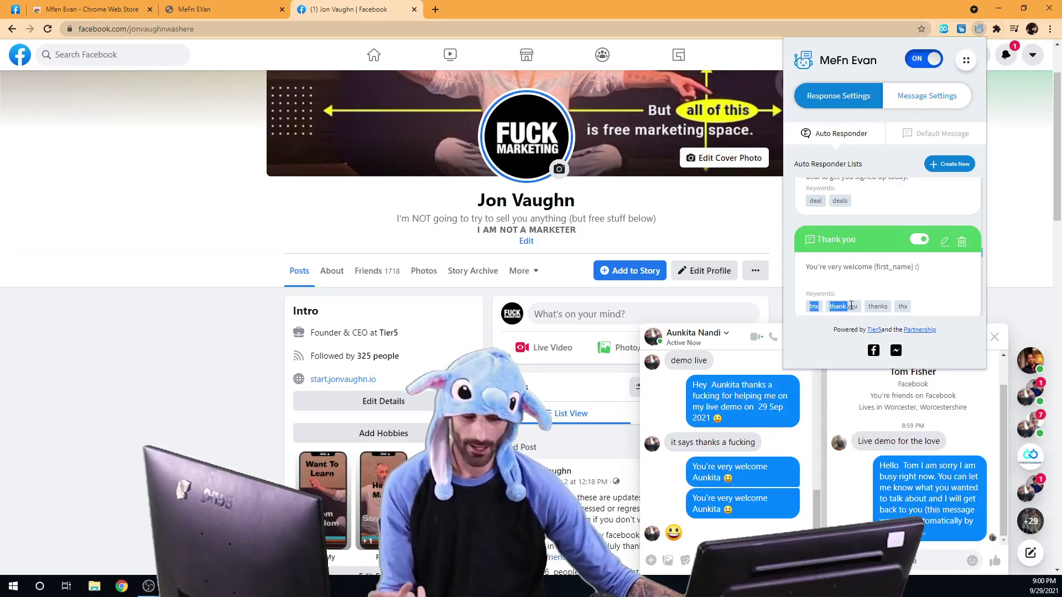
pyautogui.click(875, 286)
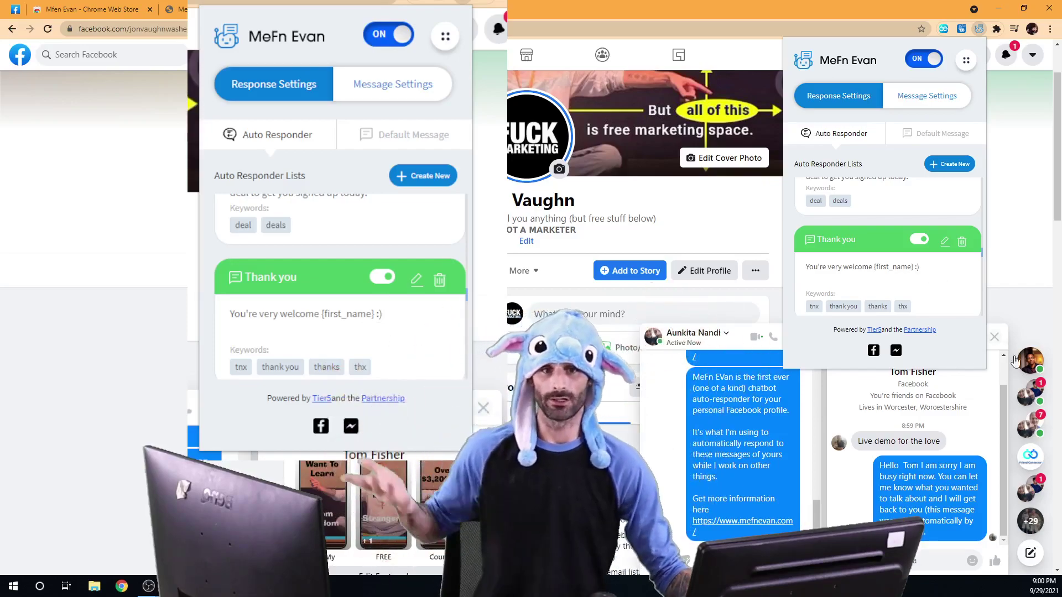
# - Review the automatic replies to "mefn evan" in the chat, then close the extension popup and both chat windows
pyautogui.scroll(2, 723, 445)
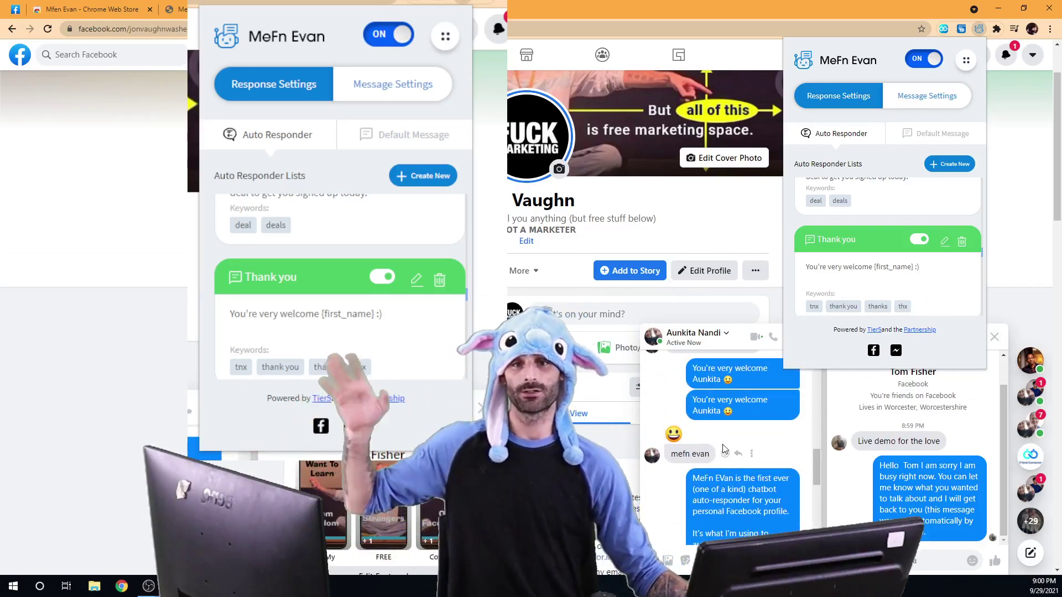
pyautogui.scroll(-3, 722, 448)
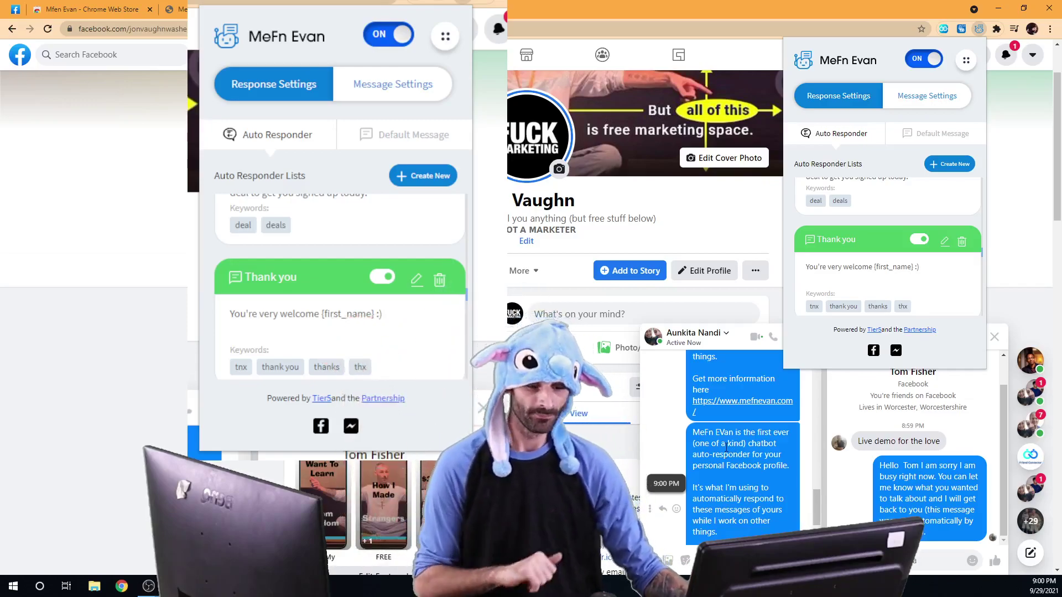
pyautogui.click(703, 294)
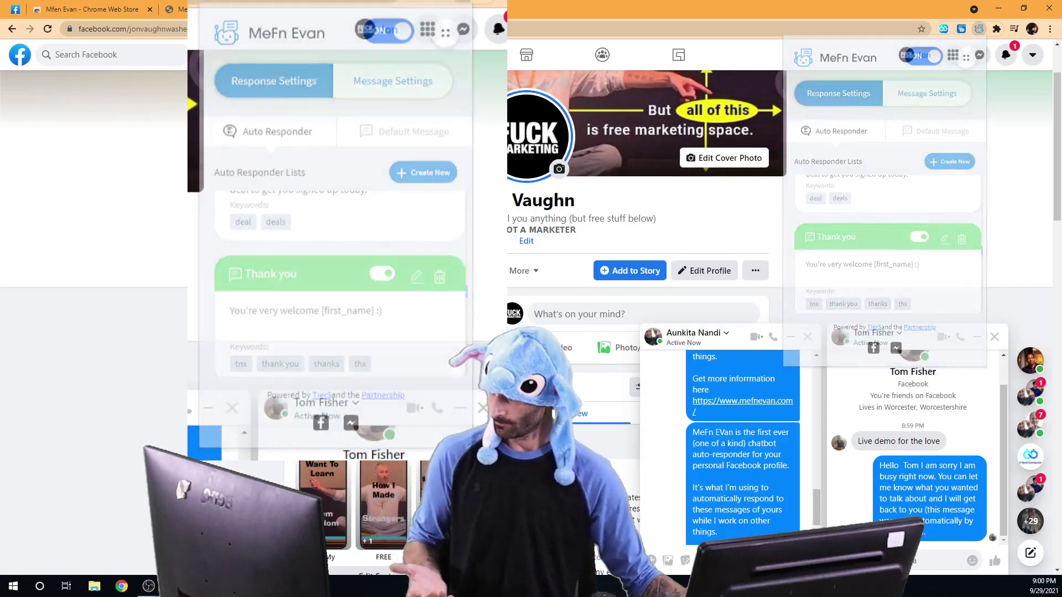
pyautogui.click(808, 337)
pyautogui.click(994, 337)
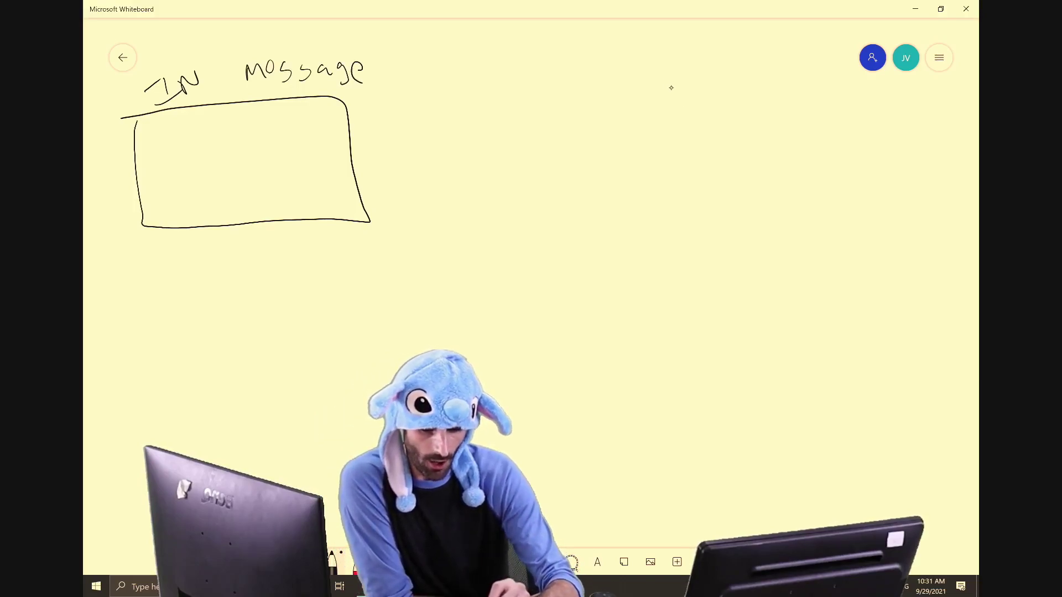
# - In Microsoft Whiteboard, draw an auto responder box containing four boxes numbered 1 to 4, and place 3, 2, 4 and 1 in the incoming message
pyautogui.moveTo(762, 51); pyautogui.dragTo(667, 58)
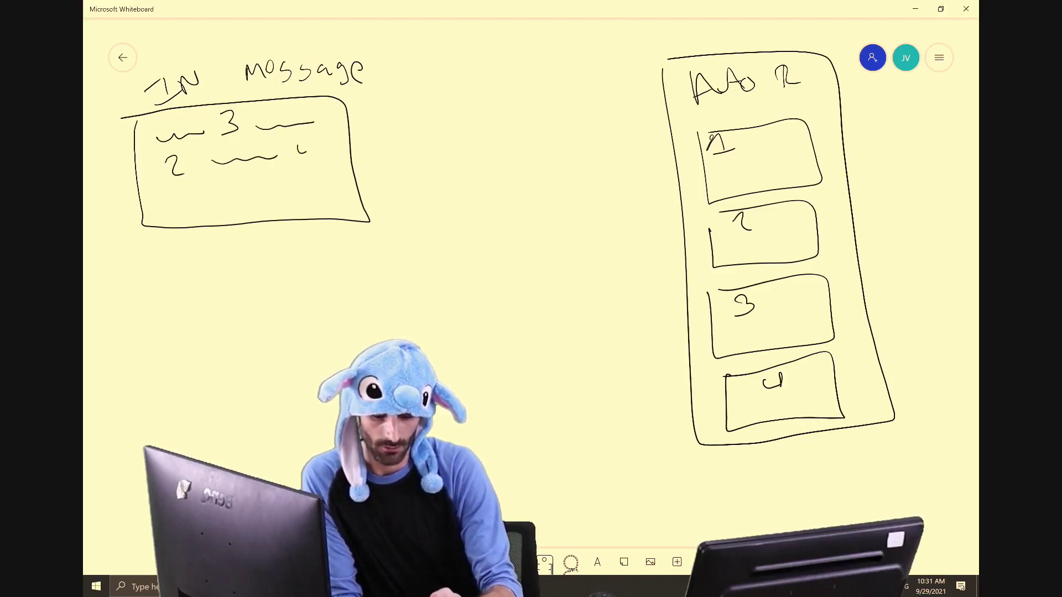
pyautogui.moveTo(260, 184); pyautogui.dragTo(265, 197)
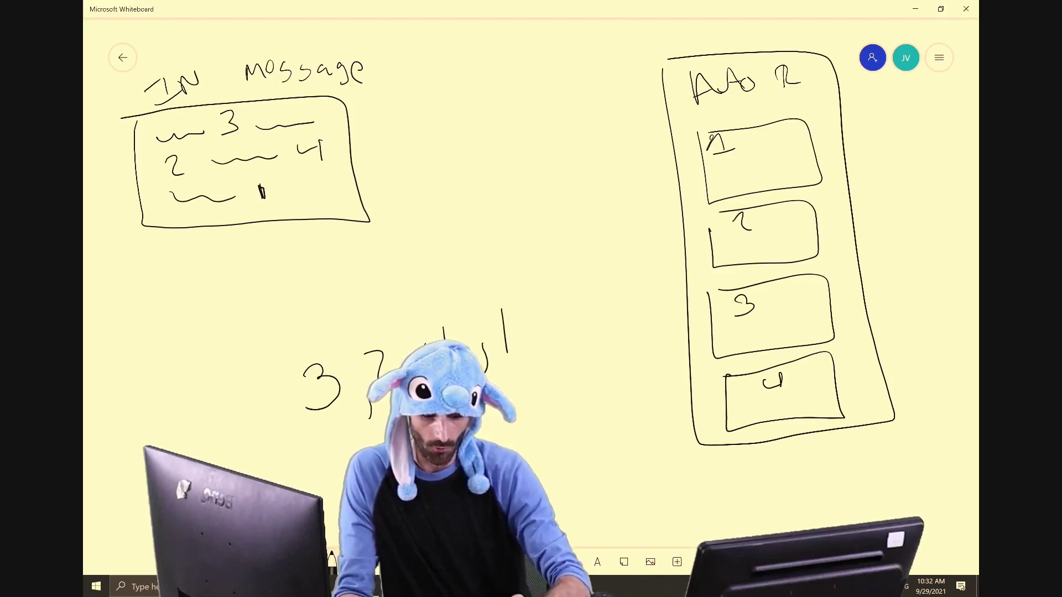
# - Draw lines from auto responders 3, 2, 4 and 1 to a row of matching reply boxes in that order
pyautogui.moveTo(694, 334)
pyautogui.mouseDown()
pyautogui.moveTo(653, 338)
pyautogui.moveTo(478, 424)
pyautogui.mouseUp()
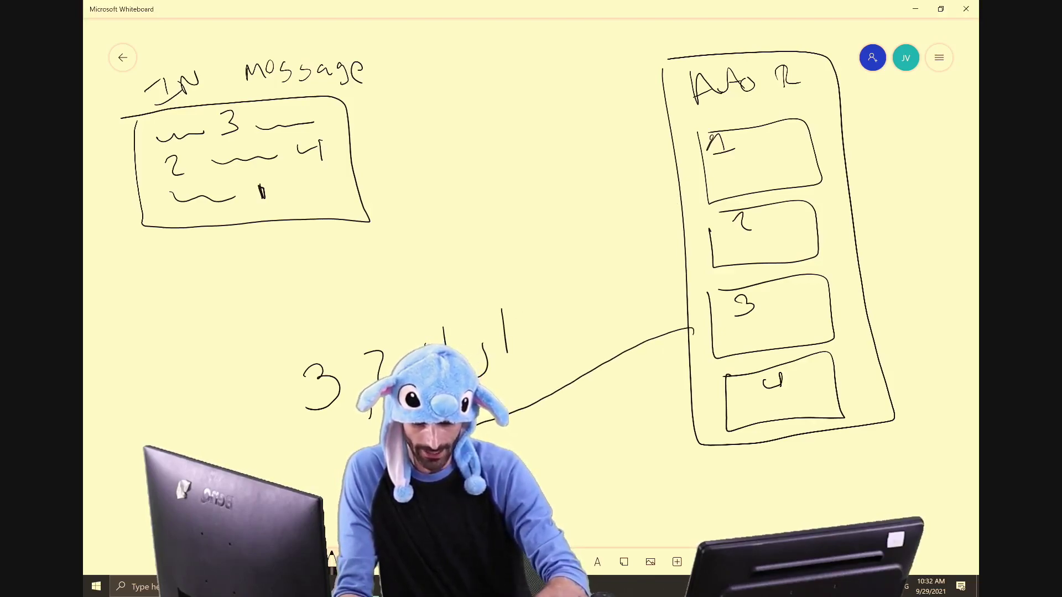
pyautogui.moveTo(711, 229)
pyautogui.mouseDown()
pyautogui.moveTo(665, 242)
pyautogui.moveTo(542, 476)
pyautogui.mouseUp()
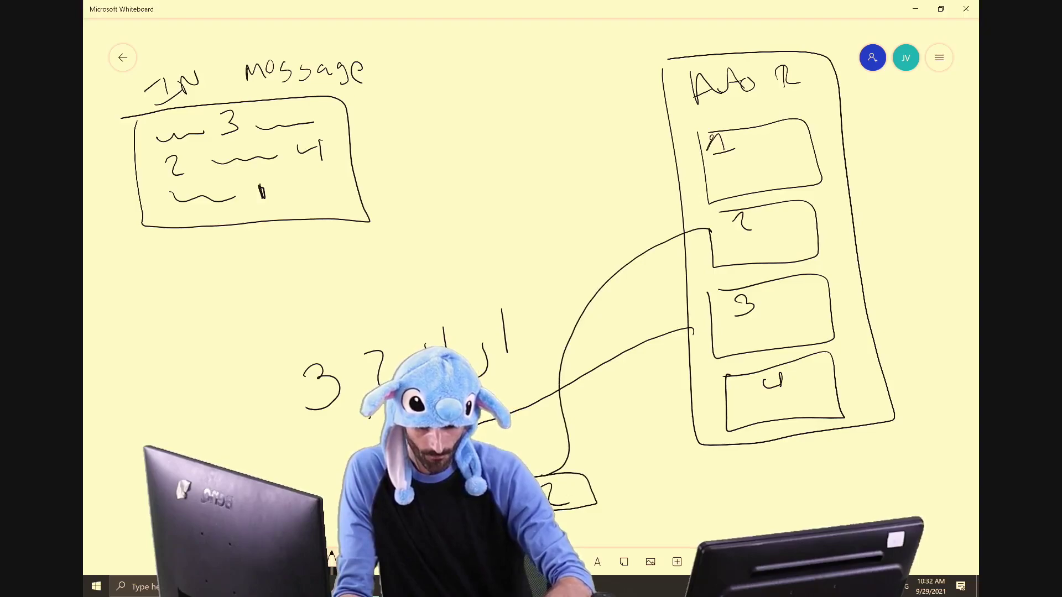
pyautogui.moveTo(726, 397)
pyautogui.mouseDown()
pyautogui.moveTo(626, 456)
pyautogui.moveTo(618, 510)
pyautogui.moveTo(658, 463)
pyautogui.moveTo(612, 469)
pyautogui.mouseUp()
pyautogui.moveTo(701, 139)
pyautogui.mouseDown()
pyautogui.moveTo(741, 447)
pyautogui.moveTo(770, 490)
pyautogui.mouseUp()
pyautogui.moveTo(830, 516)
pyautogui.mouseDown()
pyautogui.moveTo(734, 490)
pyautogui.moveTo(781, 514)
pyautogui.mouseUp()
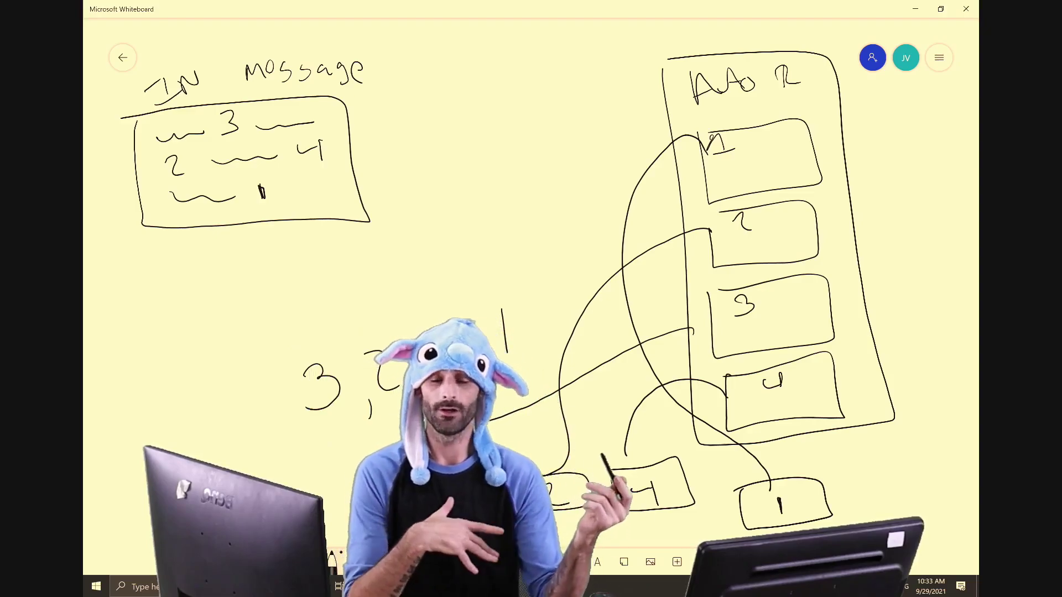
# - Handwrite "thank you" as the keyword beside auto responder 1
pyautogui.moveTo(775, 127)
pyautogui.mouseDown()
pyautogui.moveTo(775, 163)
pyautogui.moveTo(784, 140)
pyautogui.mouseUp()
pyautogui.moveTo(787, 131); pyautogui.dragTo(812, 157)
pyautogui.moveTo(828, 141)
pyautogui.mouseDown()
pyautogui.moveTo(833, 149)
pyautogui.moveTo(860, 118)
pyautogui.moveTo(857, 142)
pyautogui.mouseUp()
pyautogui.moveTo(872, 114); pyautogui.dragTo(866, 195)
pyautogui.moveTo(890, 159); pyautogui.dragTo(912, 165)
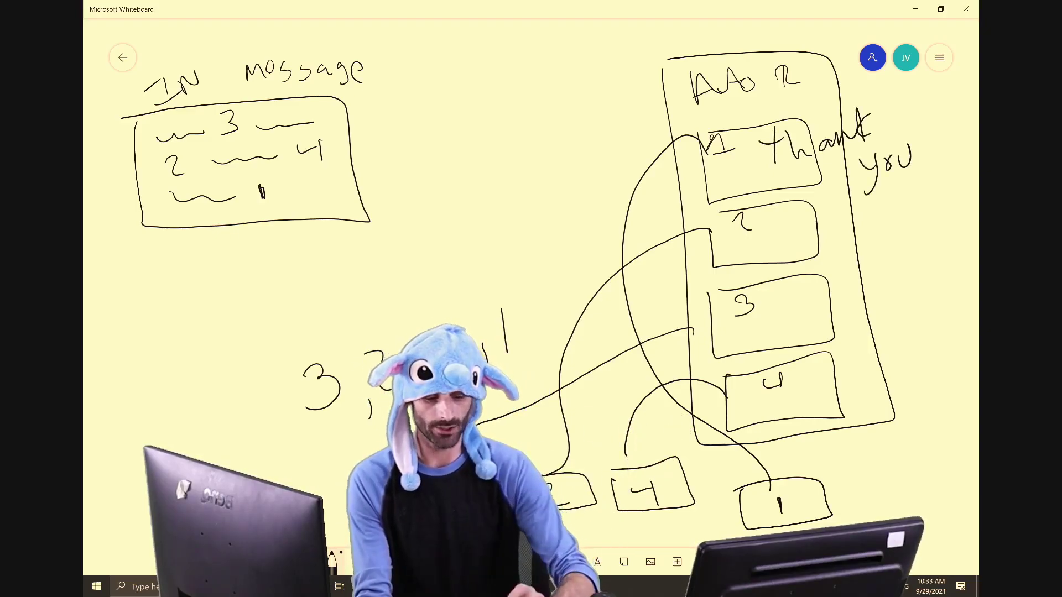
# - Handwrite "software" as the keyword beside auto responder 2
pyautogui.moveTo(803, 227)
pyautogui.mouseDown()
pyautogui.moveTo(779, 244)
pyautogui.moveTo(825, 232)
pyautogui.mouseUp()
pyautogui.moveTo(821, 227); pyautogui.dragTo(894, 221)
pyautogui.moveTo(897, 218)
pyautogui.mouseDown()
pyautogui.moveTo(908, 199)
pyautogui.moveTo(933, 209)
pyautogui.mouseUp()
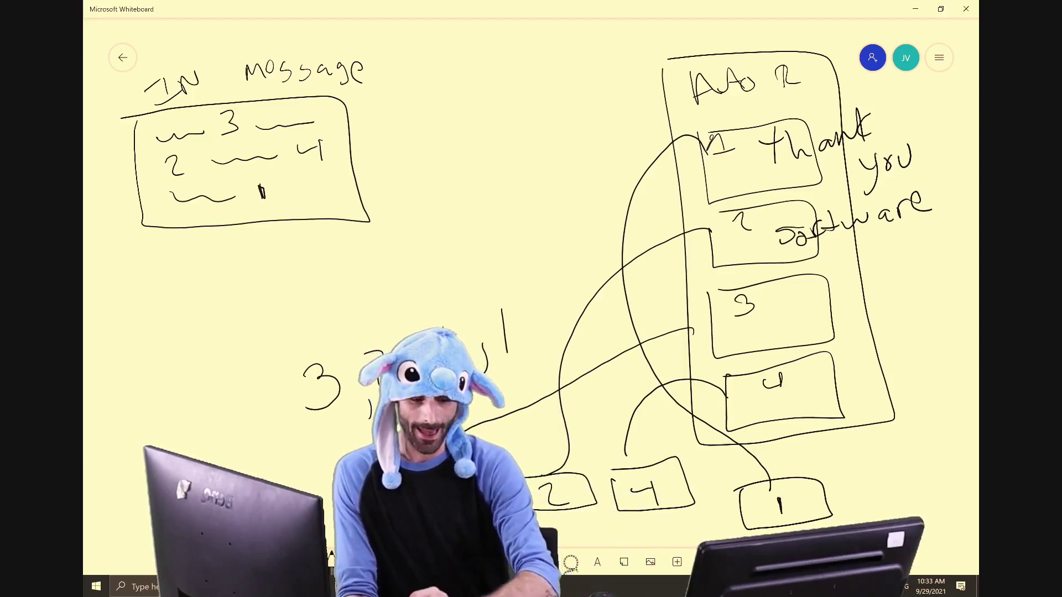
# - Start a sample message below the incoming message box with "thank you" written between two wavy filler lines
pyautogui.moveTo(126, 272); pyautogui.dragTo(215, 266)
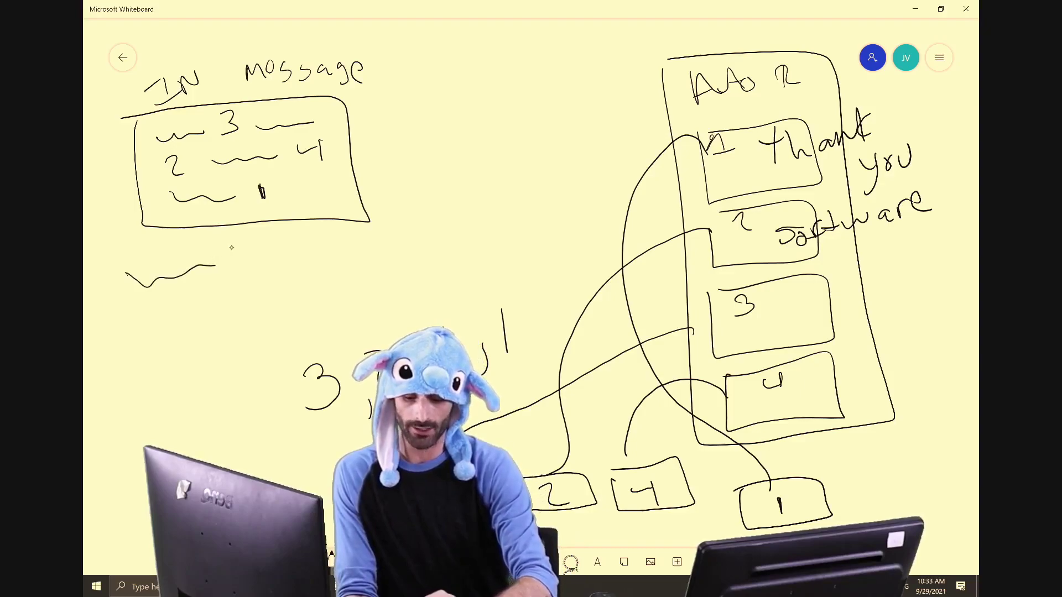
pyautogui.moveTo(244, 230); pyautogui.dragTo(249, 259)
pyautogui.moveTo(232, 244)
pyautogui.mouseDown()
pyautogui.moveTo(311, 248)
pyautogui.moveTo(343, 265)
pyautogui.mouseUp()
pyautogui.moveTo(380, 232); pyautogui.dragTo(500, 217)
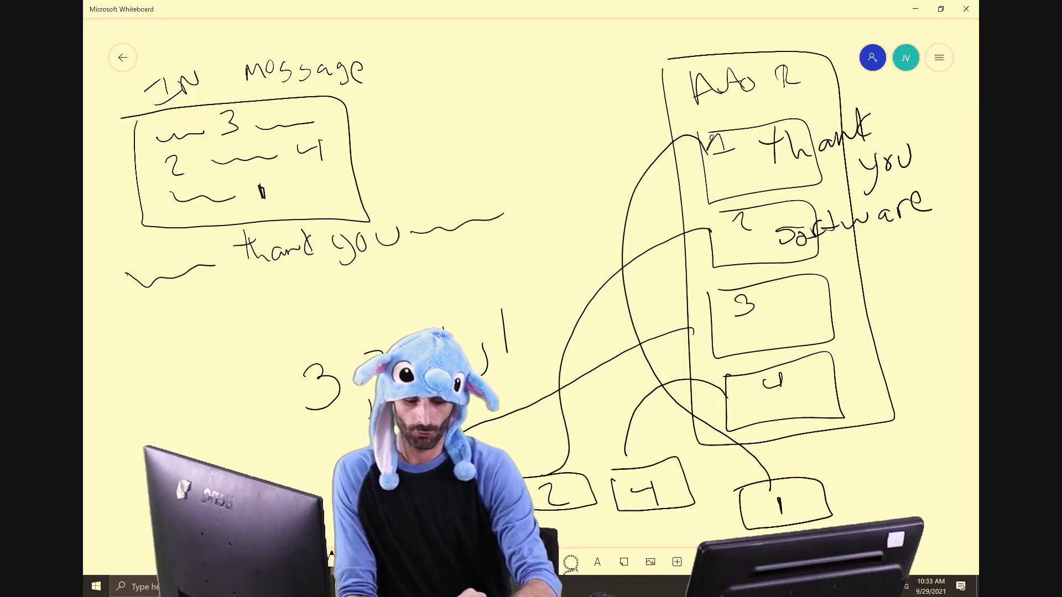
# - Extend the sample message with rows of wavy filler lines and handwrite "software" near its end
pyautogui.moveTo(135, 317); pyautogui.dragTo(460, 261)
pyautogui.moveTo(146, 339); pyautogui.dragTo(532, 270)
pyautogui.moveTo(152, 373); pyautogui.dragTo(307, 330)
pyautogui.moveTo(147, 419); pyautogui.dragTo(318, 360)
pyautogui.moveTo(153, 446); pyautogui.dragTo(317, 399)
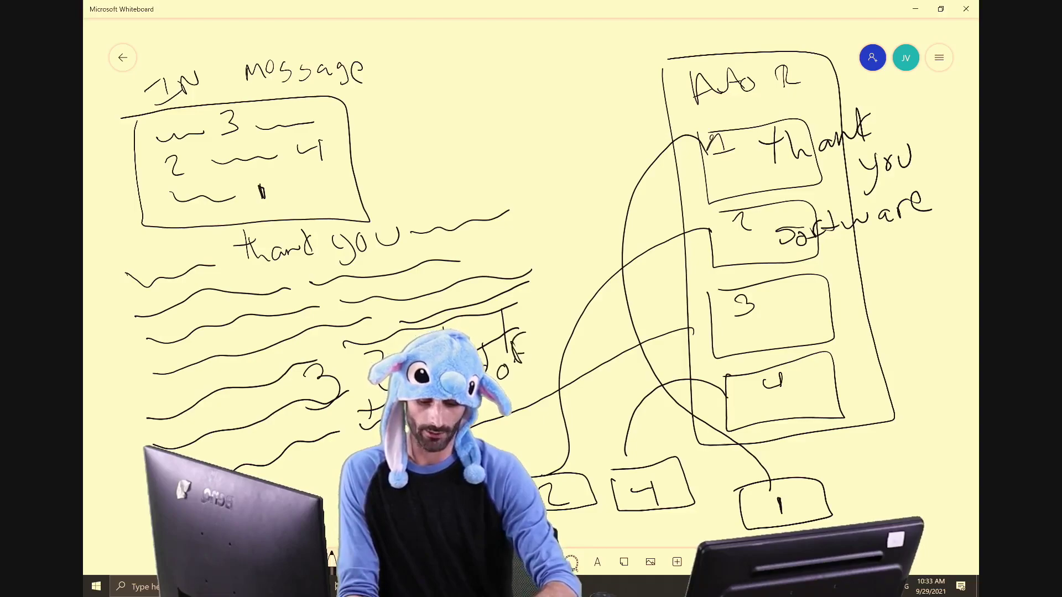
pyautogui.moveTo(593, 298); pyautogui.dragTo(625, 296)
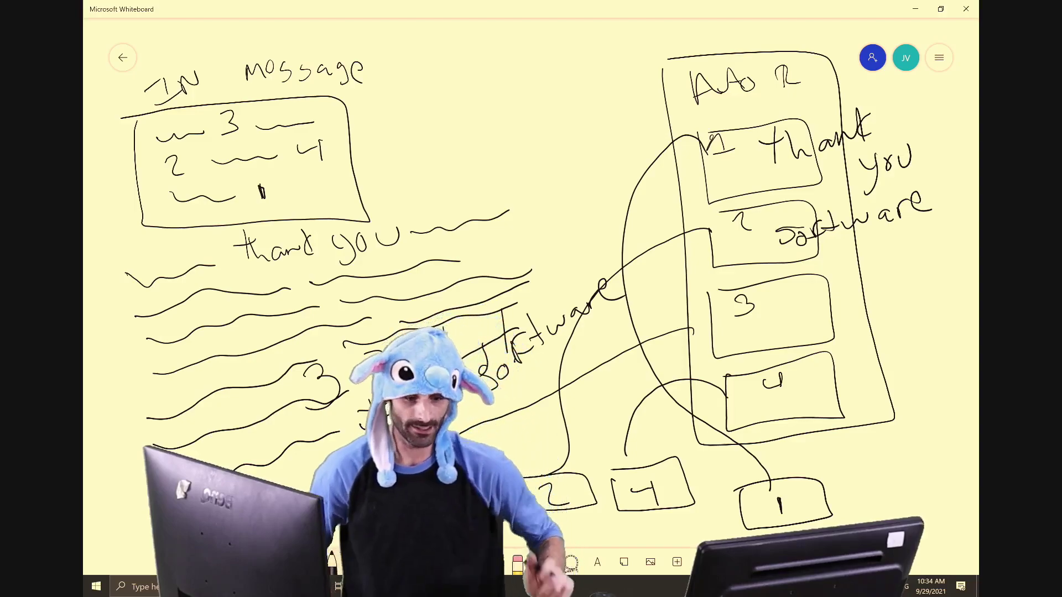
# - Draw reply boxes for thank you ("ty") and software connected to auto responders 1 and 2, and enclose both in one outline
pyautogui.moveTo(712, 138)
pyautogui.mouseDown()
pyautogui.moveTo(592, 85)
pyautogui.moveTo(509, 114)
pyautogui.moveTo(574, 168)
pyautogui.moveTo(477, 92)
pyautogui.mouseUp()
pyautogui.moveTo(501, 126); pyautogui.dragTo(505, 177)
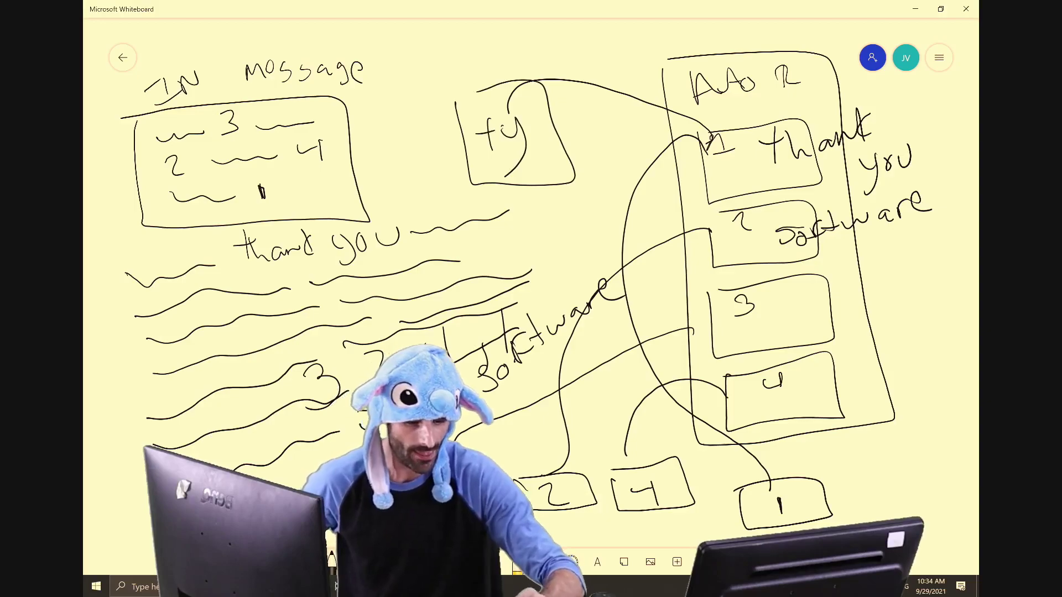
pyautogui.moveTo(712, 248); pyautogui.dragTo(633, 149)
pyautogui.moveTo(568, 83)
pyautogui.mouseDown()
pyautogui.moveTo(608, 156)
pyautogui.moveTo(576, 70)
pyautogui.moveTo(600, 110)
pyautogui.moveTo(587, 122)
pyautogui.mouseUp()
pyautogui.moveTo(609, 103)
pyautogui.mouseDown()
pyautogui.moveTo(616, 110)
pyautogui.moveTo(608, 103)
pyautogui.mouseUp()
pyautogui.moveTo(402, 86)
pyautogui.mouseDown()
pyautogui.moveTo(419, 128)
pyautogui.moveTo(669, 99)
pyautogui.moveTo(367, 114)
pyautogui.mouseUp()
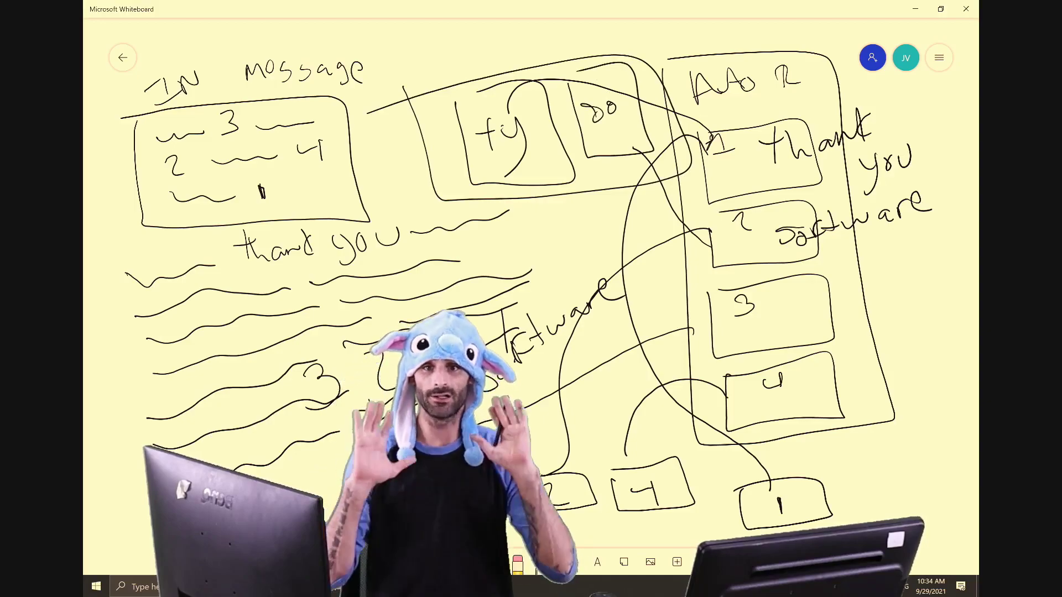